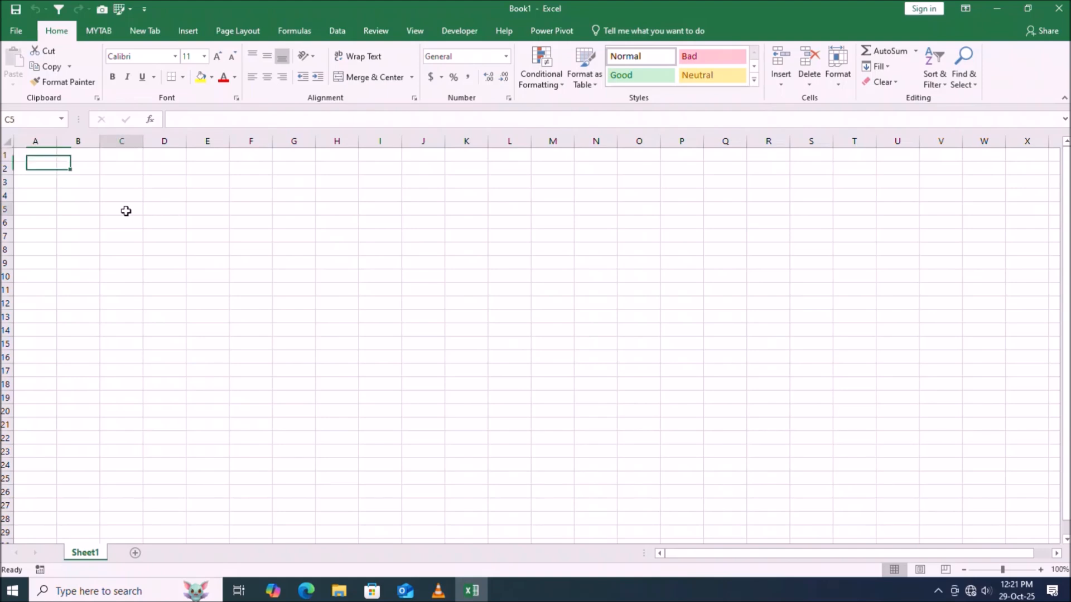
Enter the labels "start" in cell C5 and "end" in cell C6.
{"action": "type", "text": "st"}
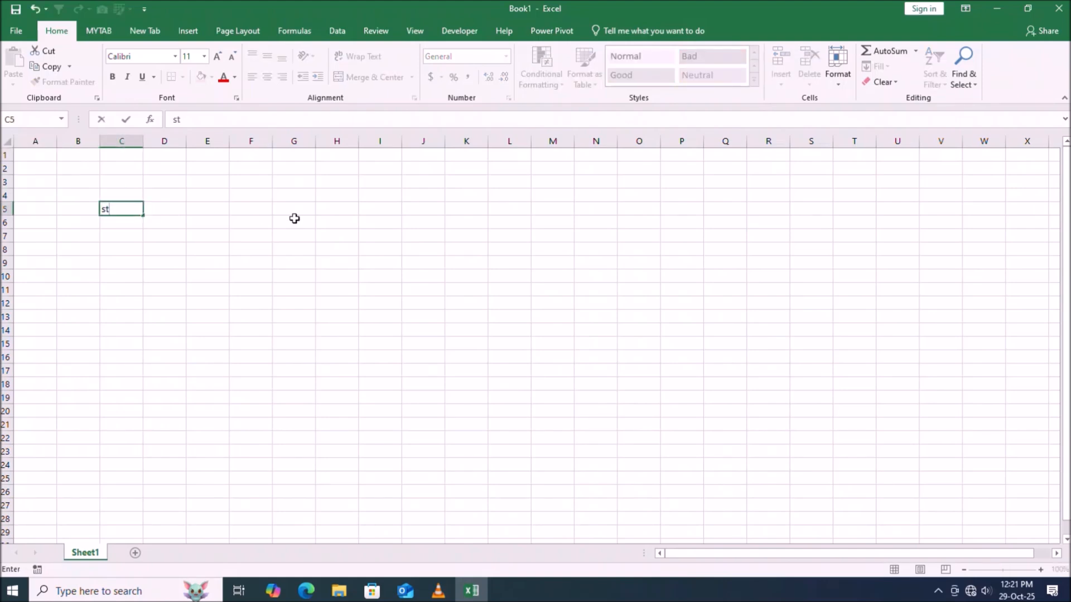
{"action": "type", "text": "art"}
{"action": "key", "text": "Return"}
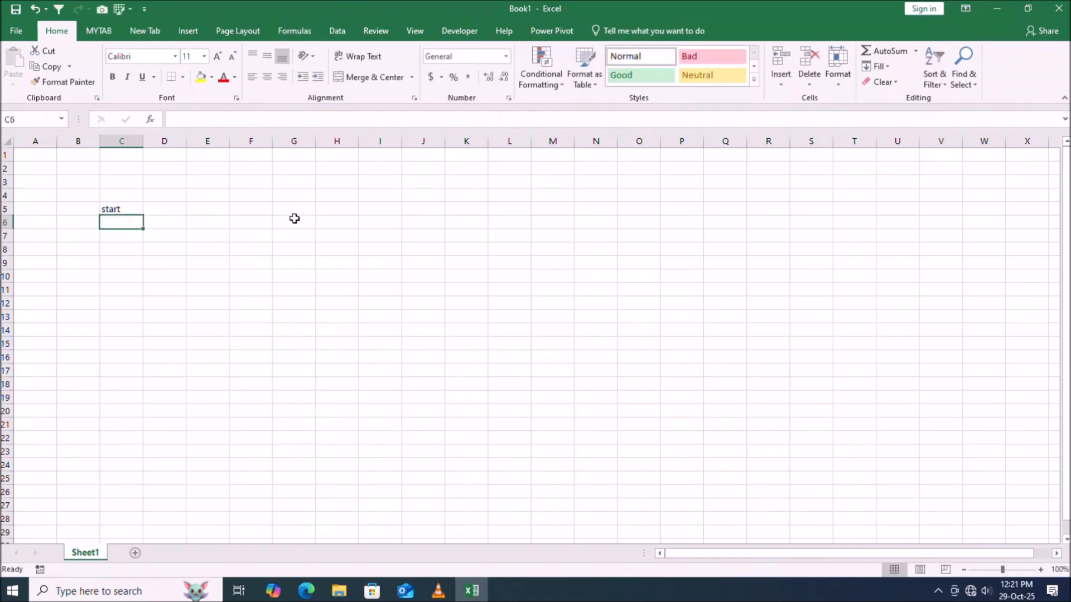
{"action": "type", "text": "end"}
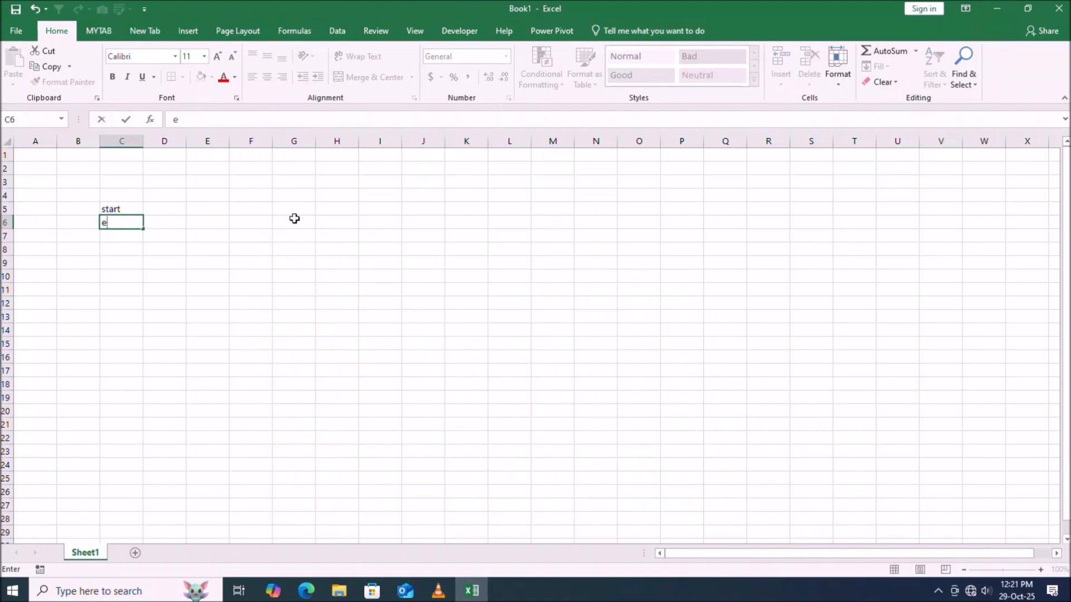
{"action": "key", "text": "Return"}
Enter the date 01/01/25 beside the start label and 31/12/25 beside the end label.
{"action": "key", "text": "Up"}
{"action": "key", "text": "Up"}
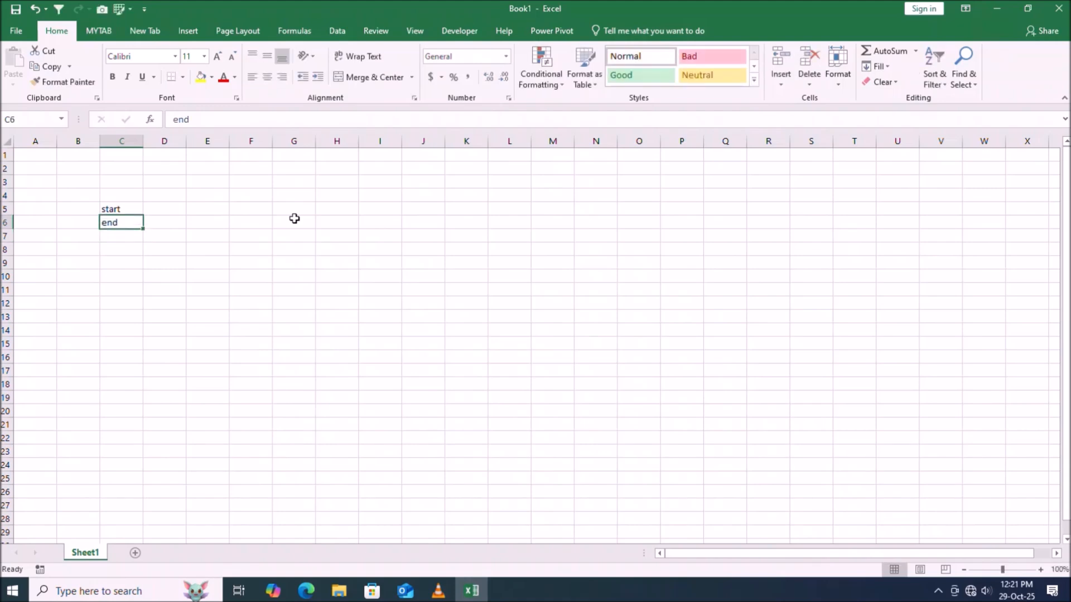
{"action": "key", "text": "Right"}
{"action": "type", "text": "01/01/25"}
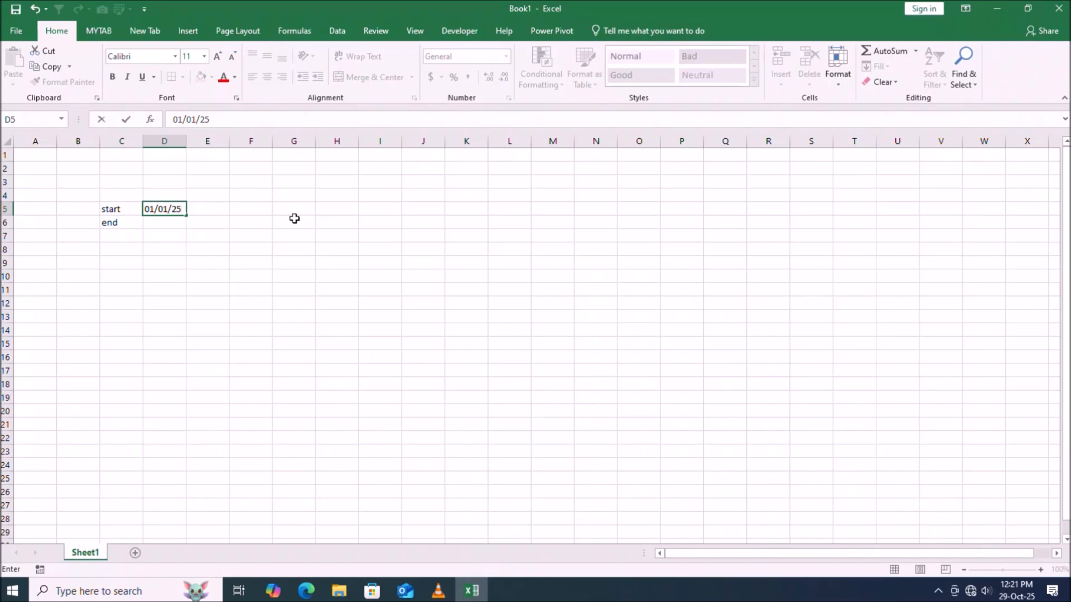
{"action": "key", "text": "Return"}
{"action": "type", "text": "3"}
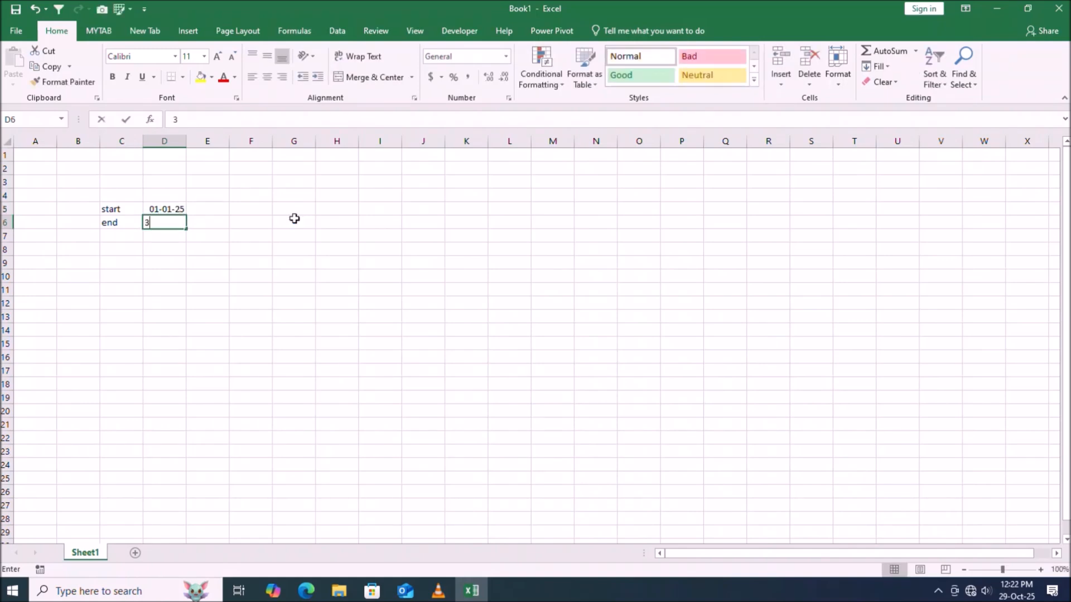
{"action": "type", "text": "1/12/25"}
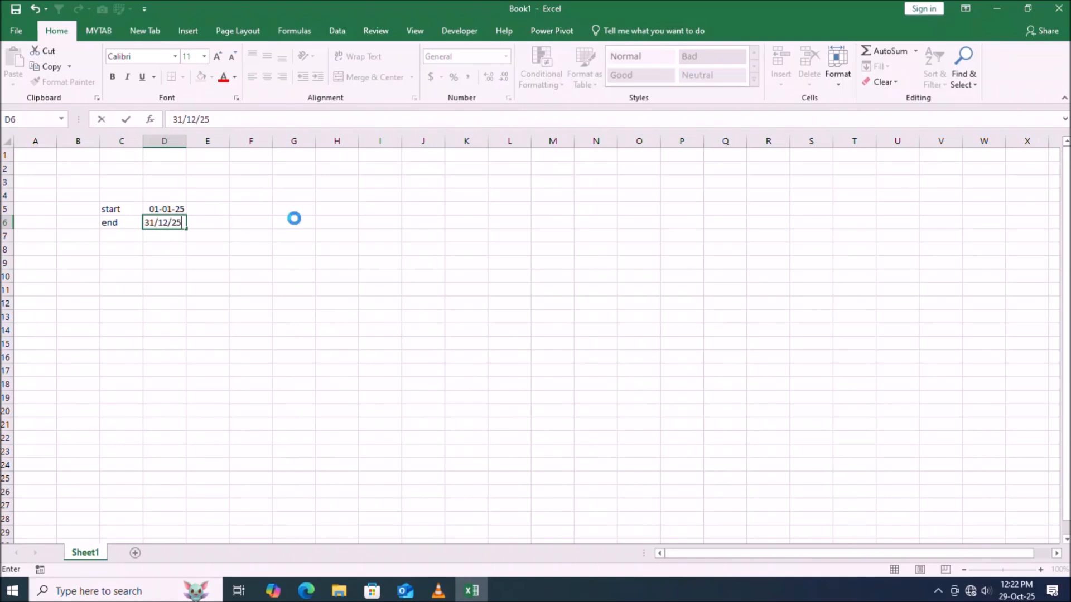
{"action": "key", "text": "Return"}
Load the range C5:D6 into Power Query as a table without headers.
{"action": "key", "text": "Up"}
{"action": "key", "text": "Up"}
{"action": "key", "text": "Left"}
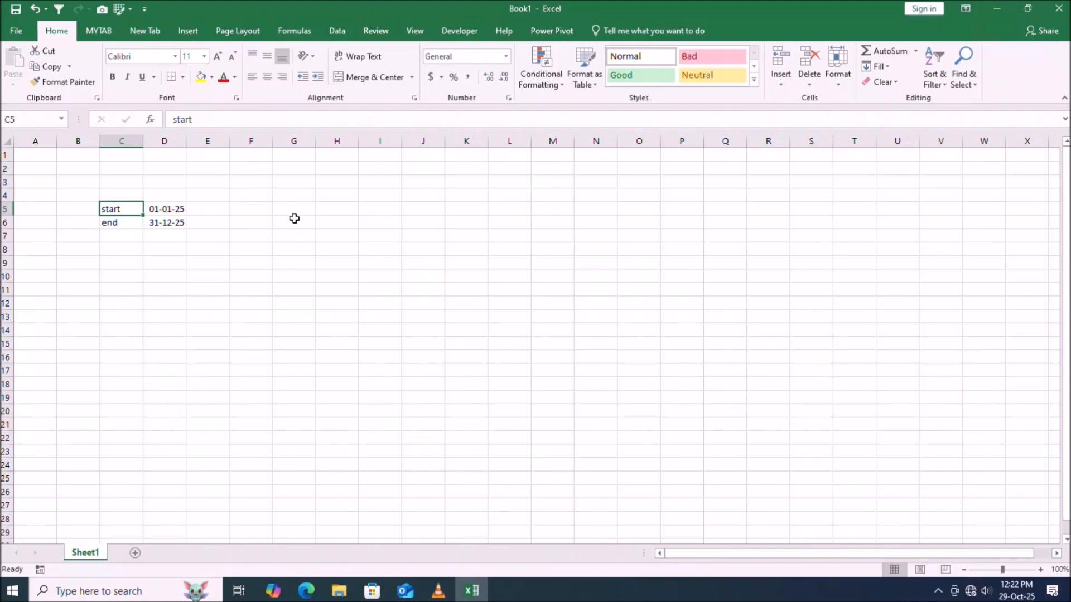
{"action": "key", "text": "ctrl+a"}
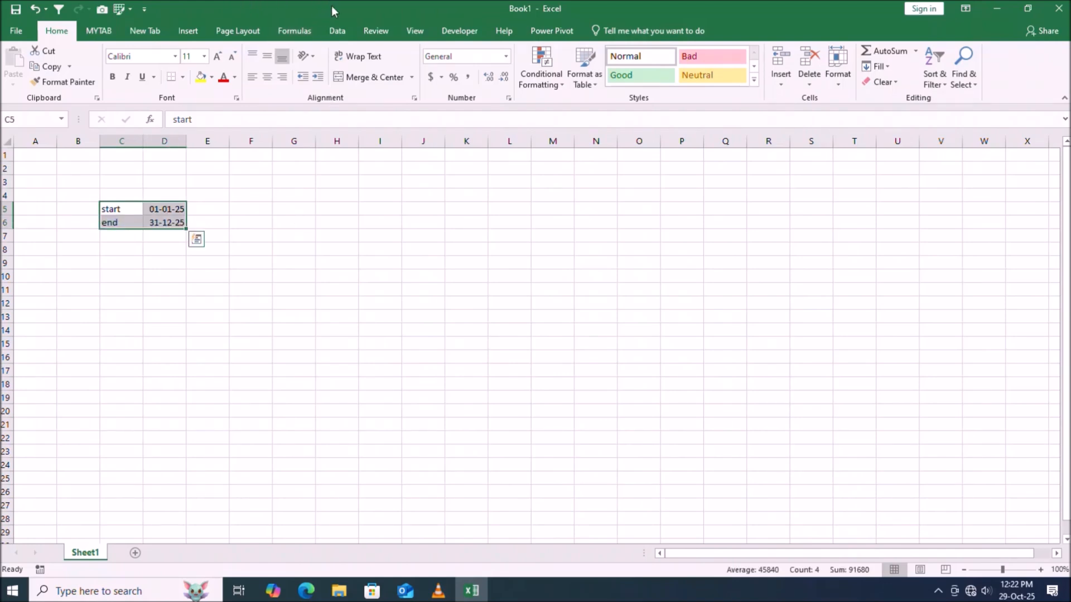
{"action": "left_click", "coordinate": [340, 35]}
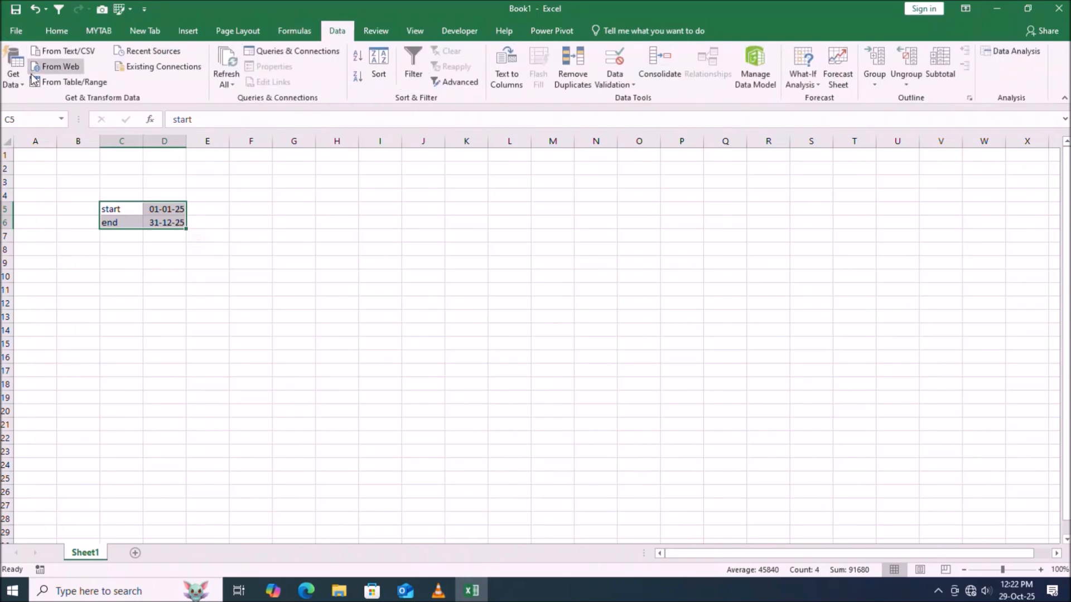
{"action": "left_click", "coordinate": [57, 83]}
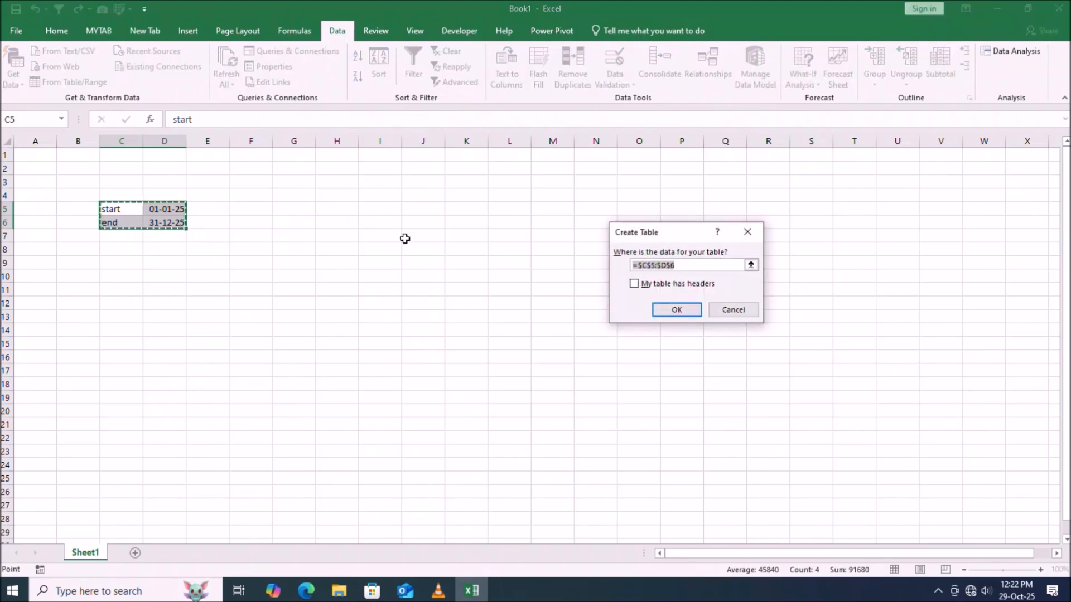
{"action": "left_click", "coordinate": [668, 311]}
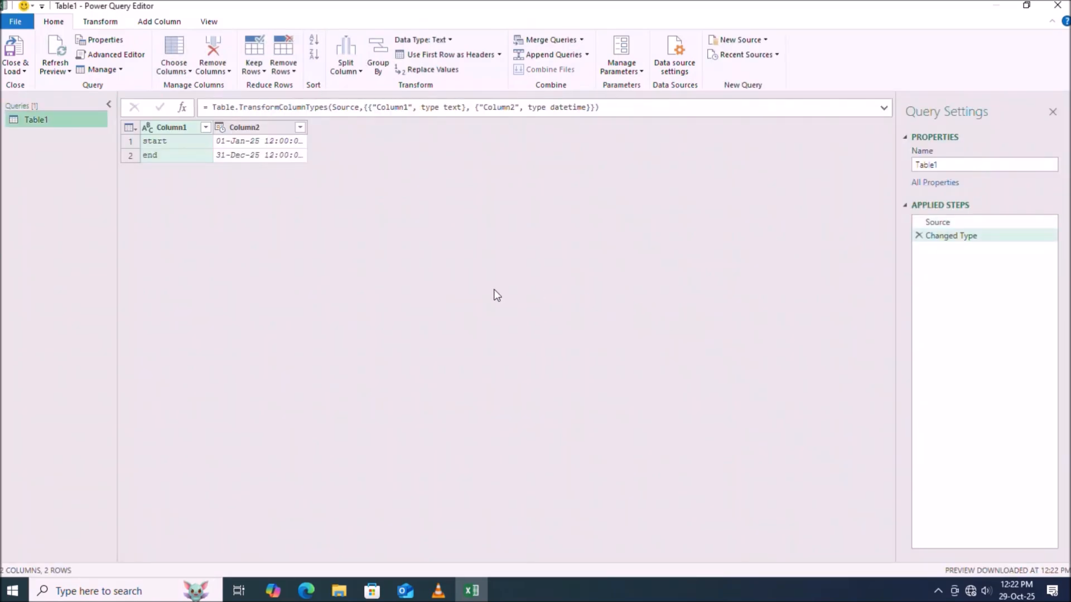
Filter Column1 so that only the "start" row is kept.
{"action": "left_click", "coordinate": [205, 128]}
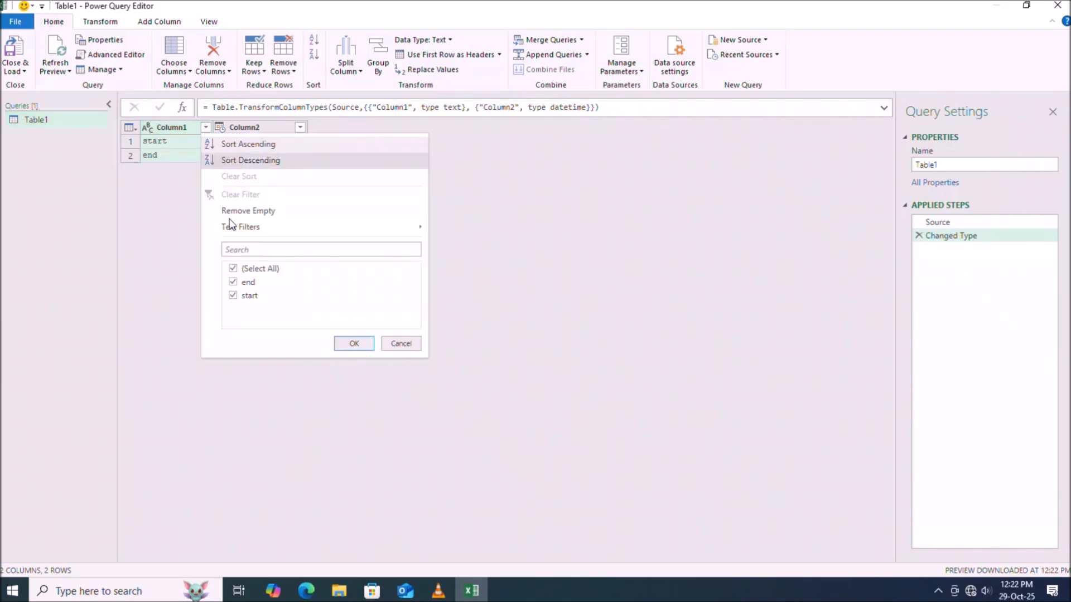
{"action": "left_click", "coordinate": [234, 269]}
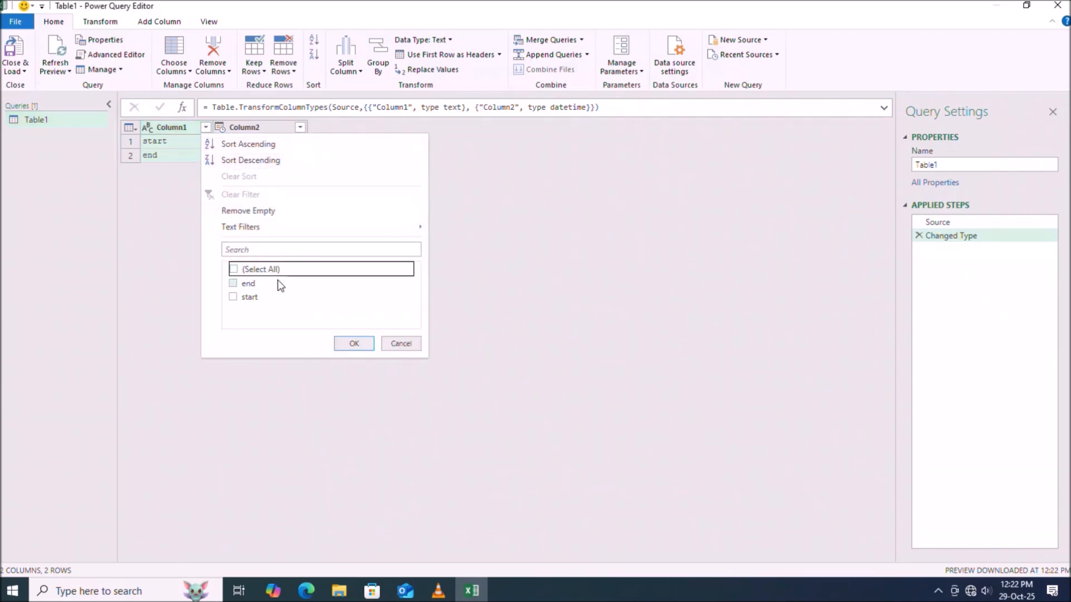
{"action": "left_click", "coordinate": [234, 297]}
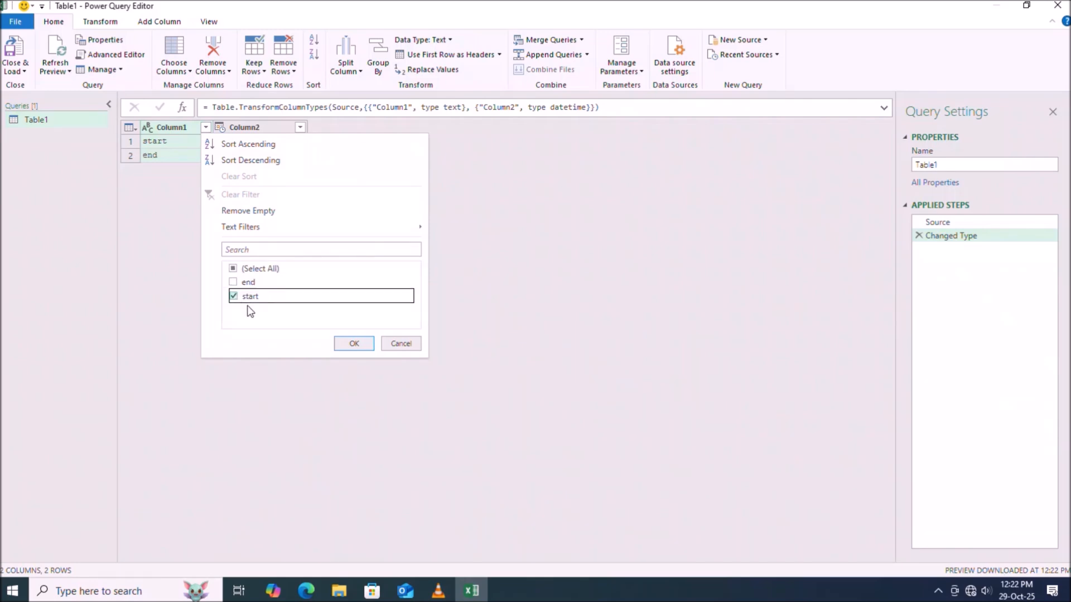
{"action": "left_click", "coordinate": [356, 346]}
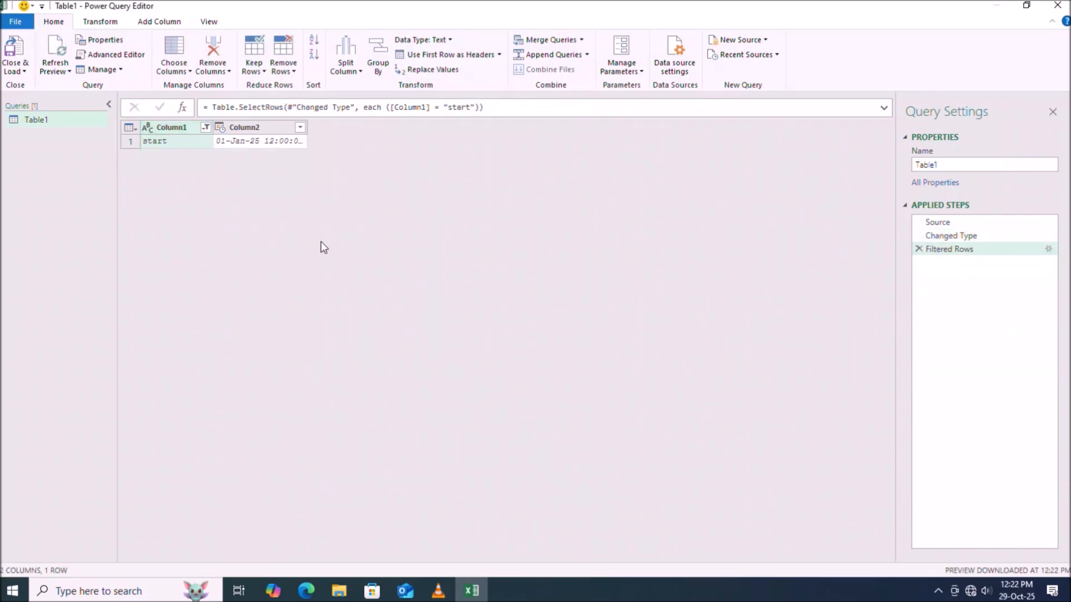
Change the data type of Column2 to Date.
{"action": "left_click", "coordinate": [267, 128]}
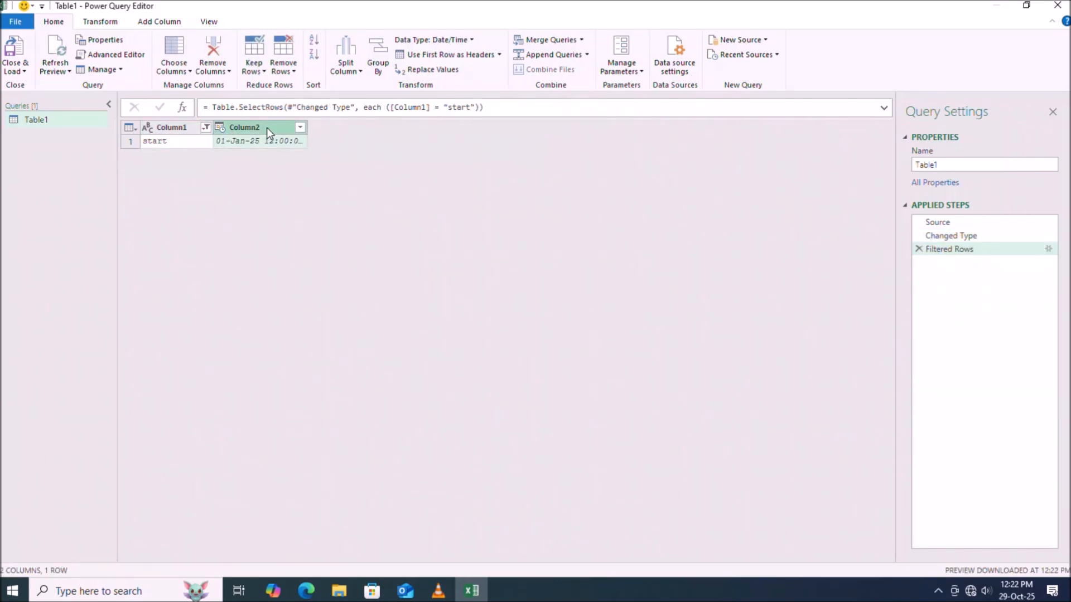
{"action": "left_click", "coordinate": [468, 39]}
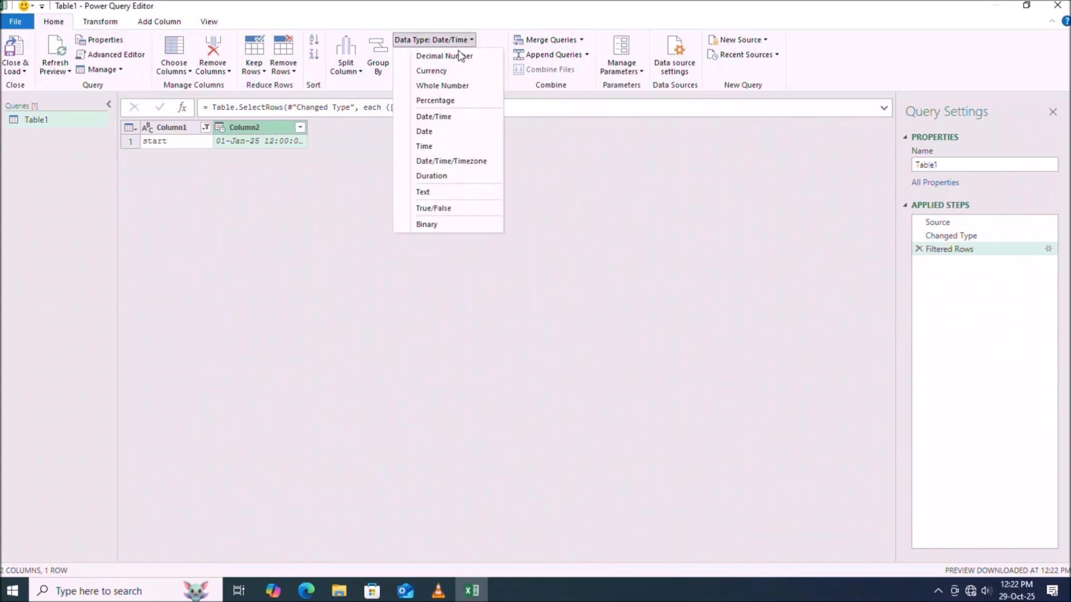
{"action": "left_click", "coordinate": [424, 131]}
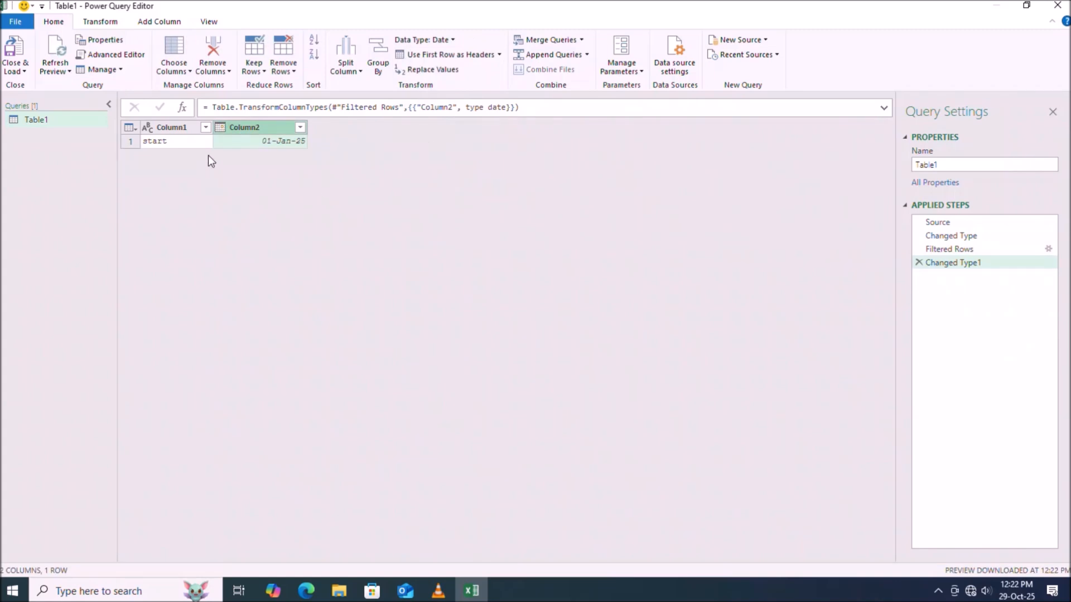
Remove Column1 from the query and drill down into the remaining date value of Column2.
{"action": "right_click", "coordinate": [162, 128]}
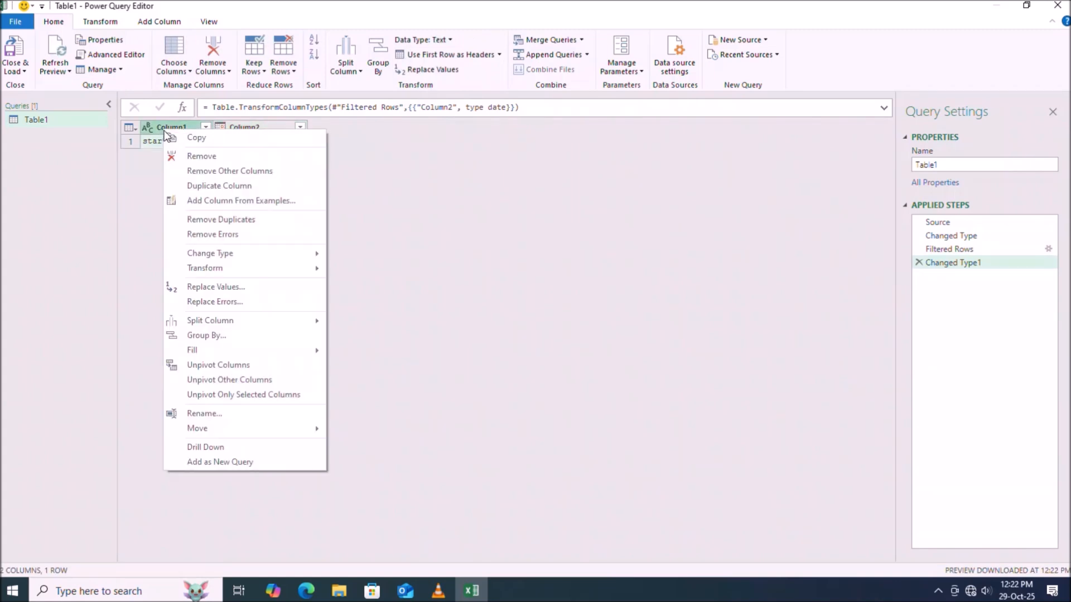
{"action": "left_click", "coordinate": [186, 157]}
{"action": "left_click", "coordinate": [199, 140]}
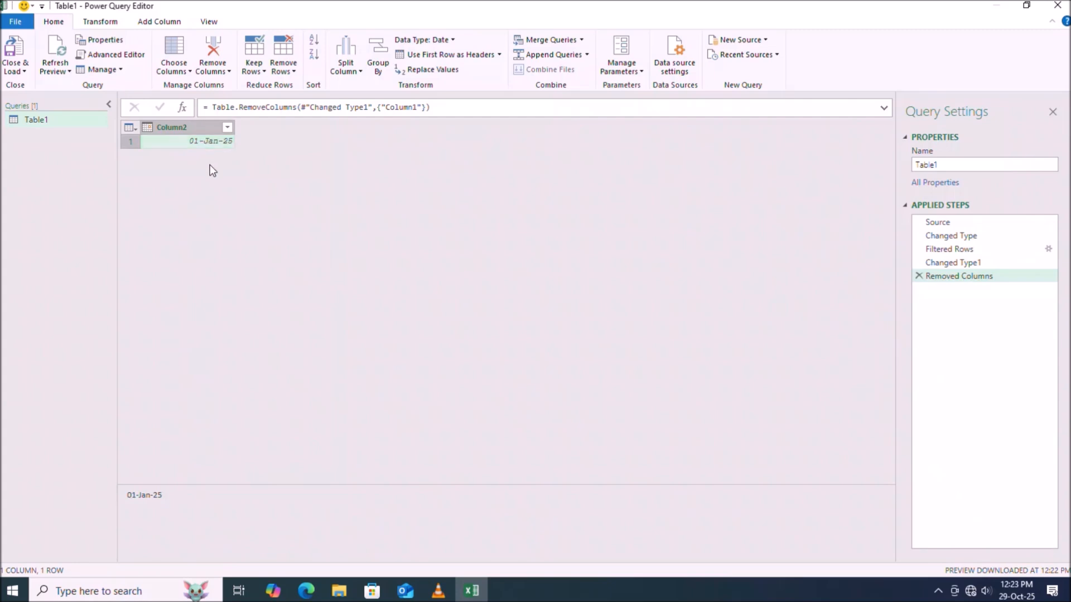
{"action": "right_click", "coordinate": [207, 145]}
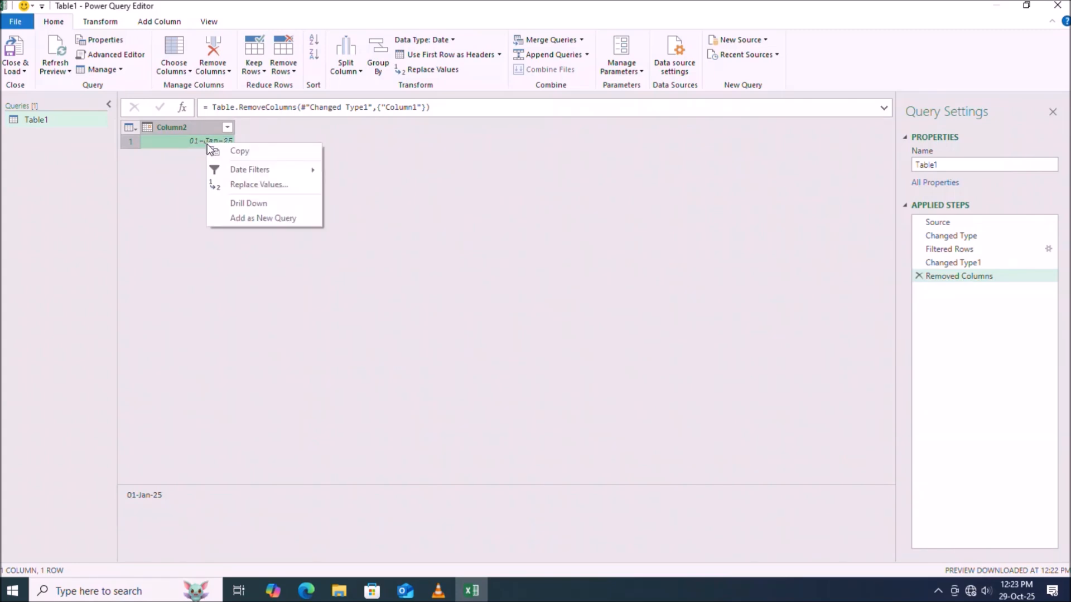
{"action": "left_click", "coordinate": [238, 202]}
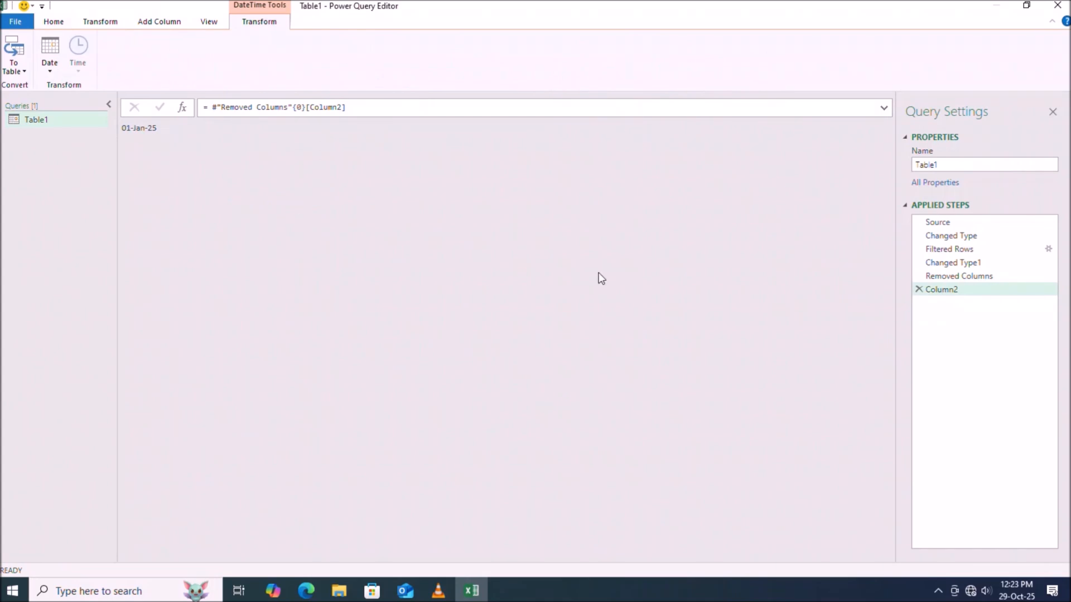
Rename the query Table1 as "start".
{"action": "left_click", "coordinate": [949, 164]}
{"action": "key", "text": "BackSpace"}
{"action": "key", "text": "BackSpace"}
{"action": "key", "text": "BackSpace"}
{"action": "key", "text": "BackSpace"}
{"action": "key", "text": "BackSpace"}
{"action": "key", "text": "BackSpace"}
{"action": "type", "text": "start"}
{"action": "key", "text": "Return"}
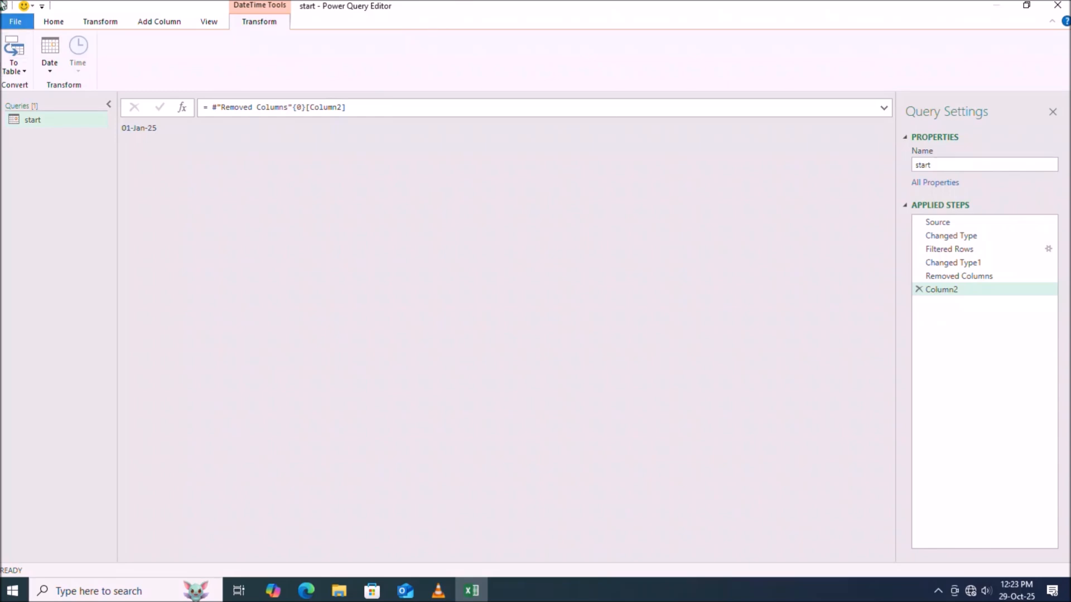
Close the query editor and load the start query as a connection only.
{"action": "left_click", "coordinate": [54, 22]}
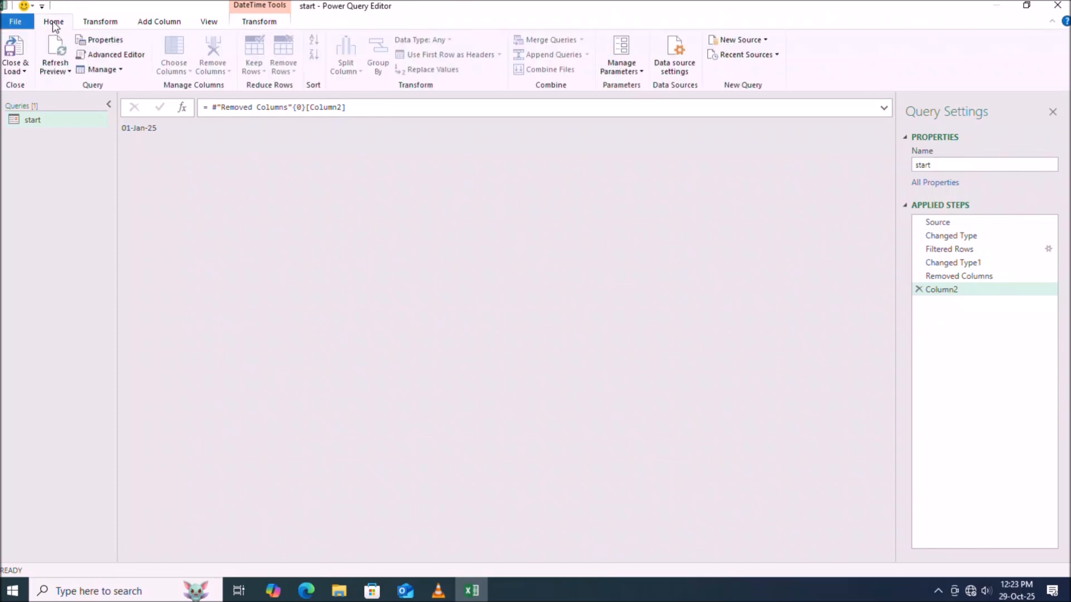
{"action": "left_click", "coordinate": [22, 69]}
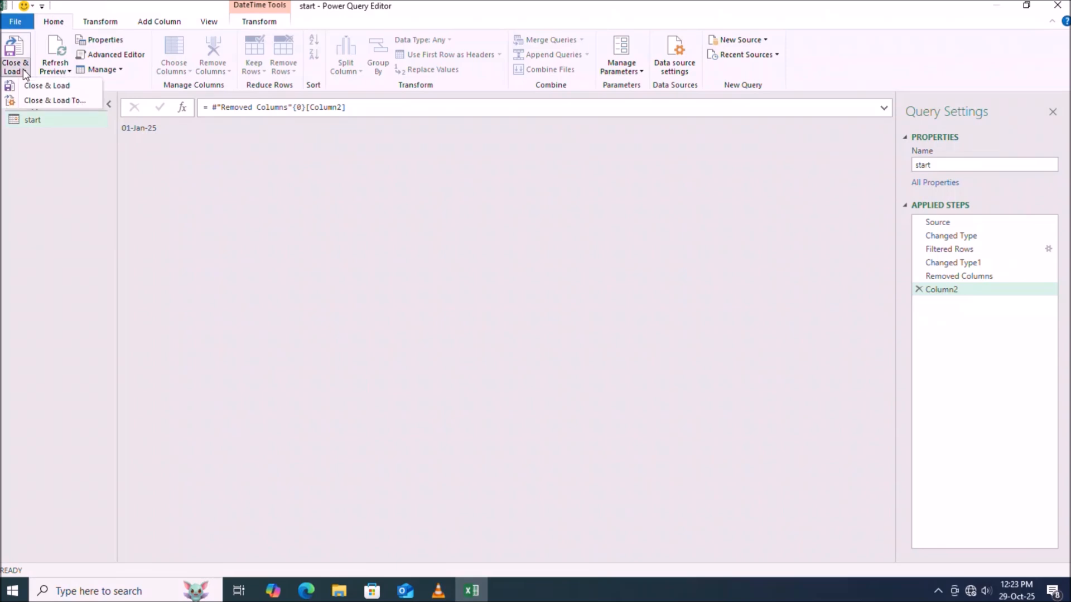
{"action": "left_click", "coordinate": [39, 100]}
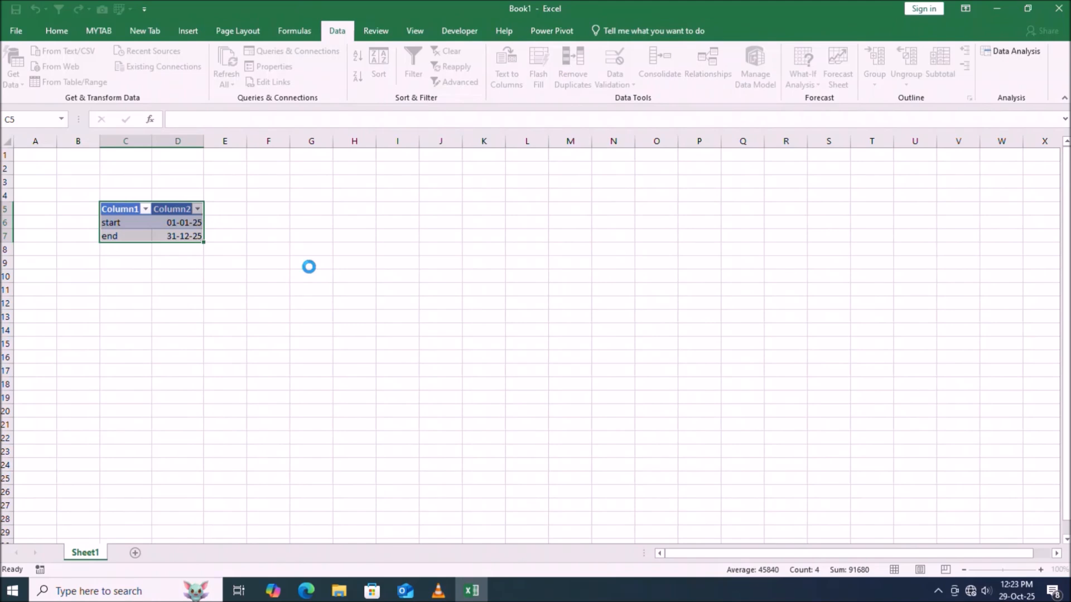
{"action": "left_click", "coordinate": [629, 263]}
{"action": "left_click", "coordinate": [707, 352]}
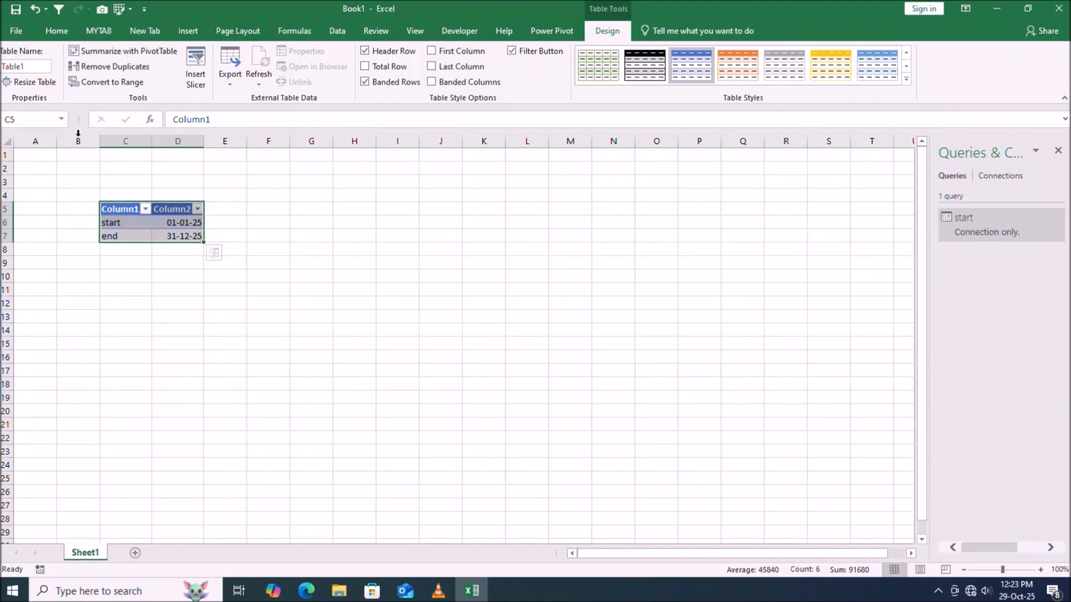
Load the worksheet table into Power Query again and filter Column1 so that only the "end" row is kept.
{"action": "left_click", "coordinate": [343, 30]}
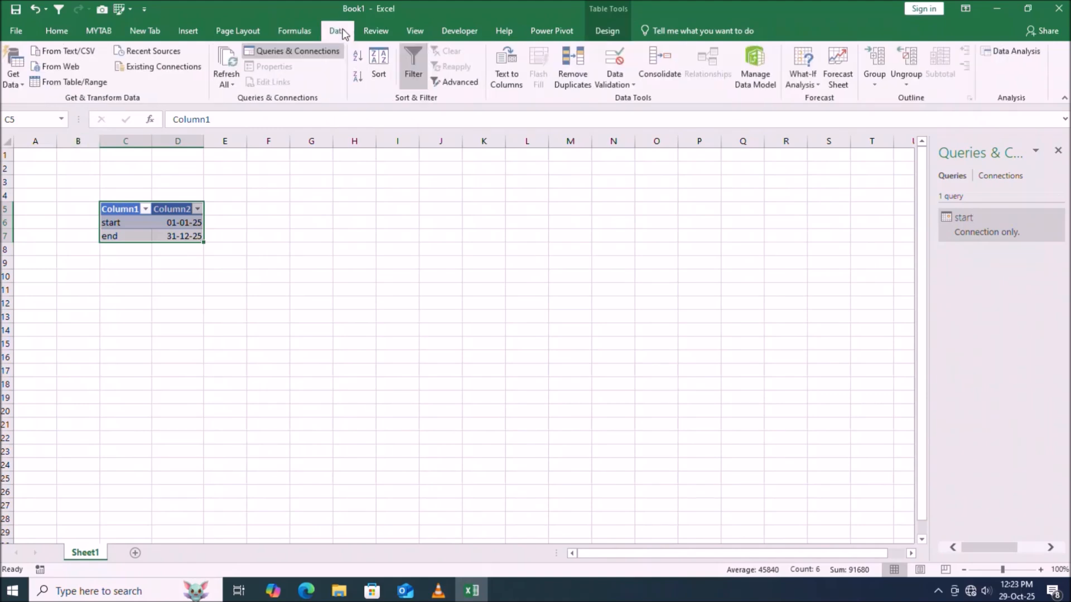
{"action": "left_click", "coordinate": [73, 82]}
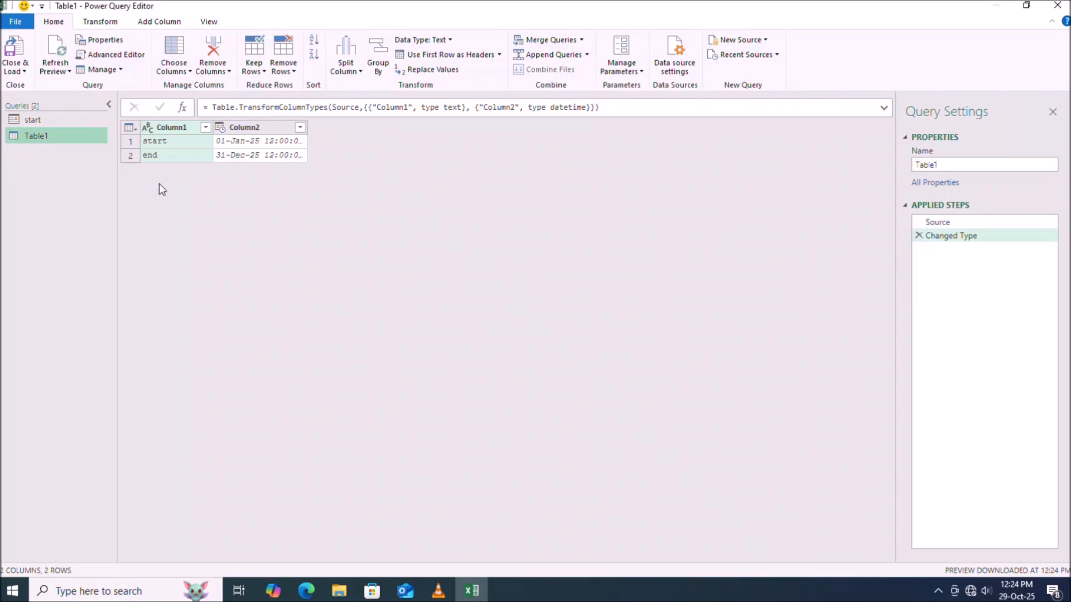
{"action": "left_click", "coordinate": [205, 127]}
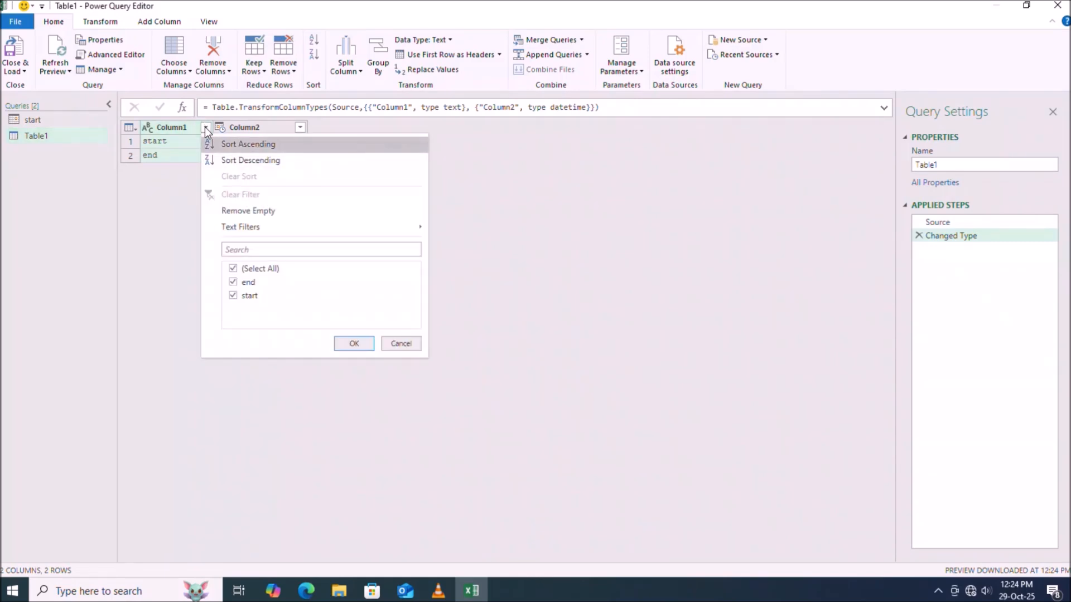
{"action": "left_click", "coordinate": [233, 270]}
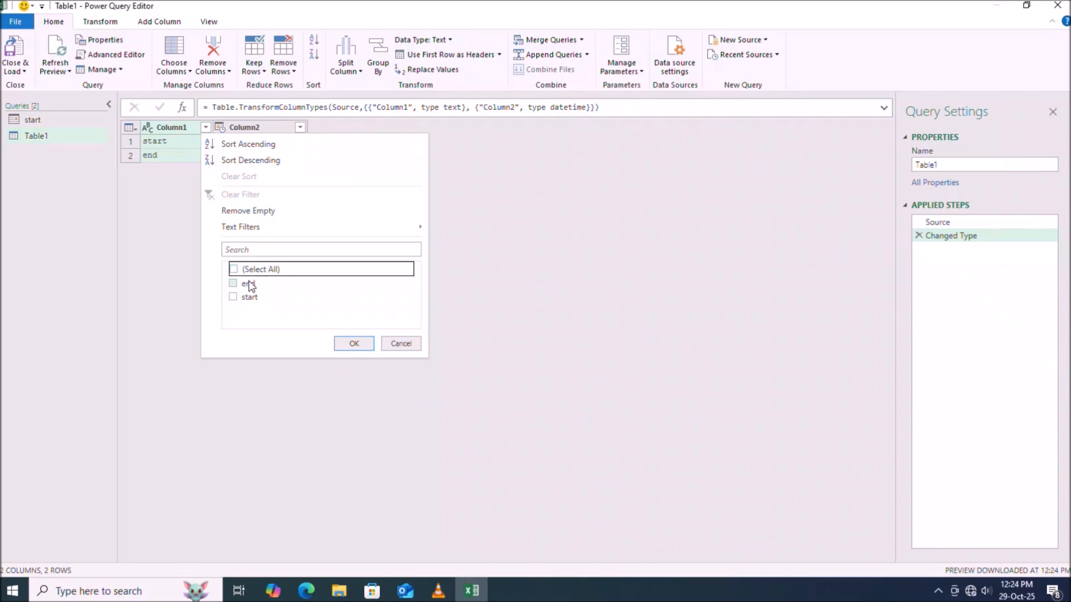
{"action": "left_click", "coordinate": [233, 283]}
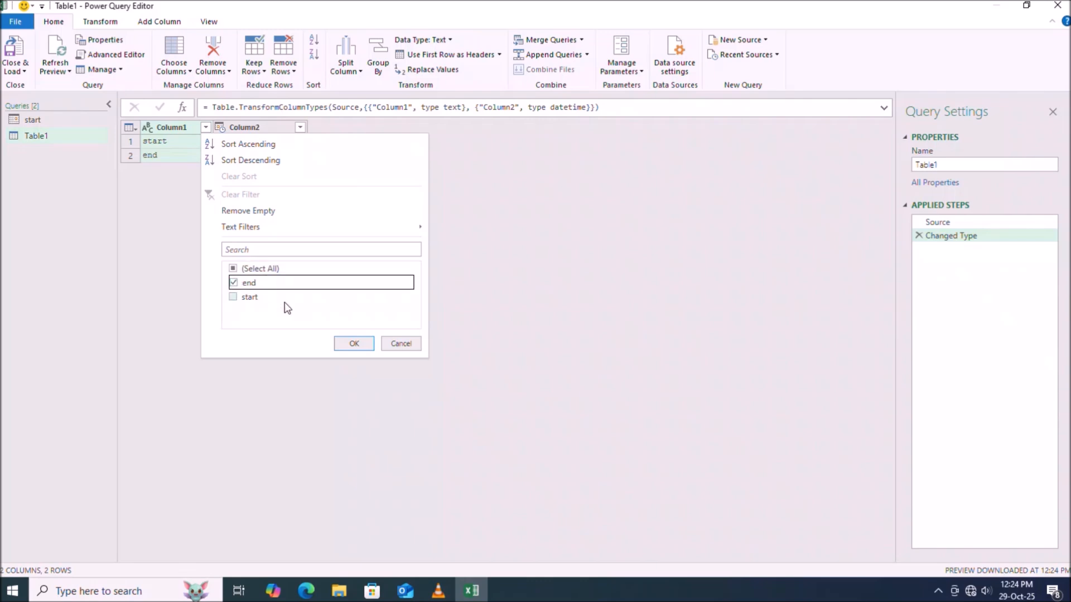
{"action": "left_click", "coordinate": [355, 344]}
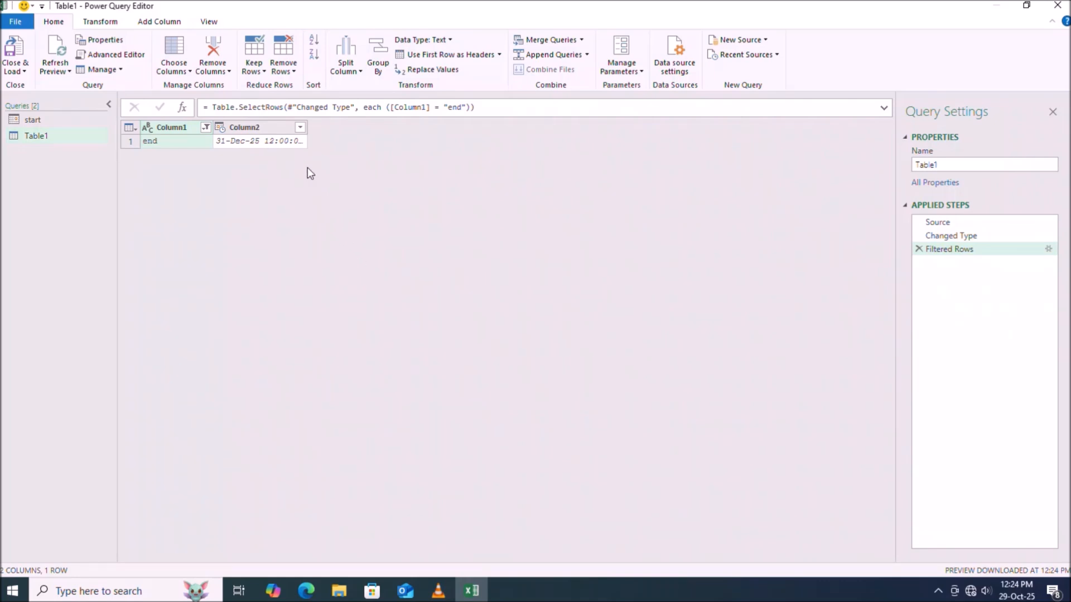
Change the data type of Column2 to Date.
{"action": "left_click", "coordinate": [263, 122]}
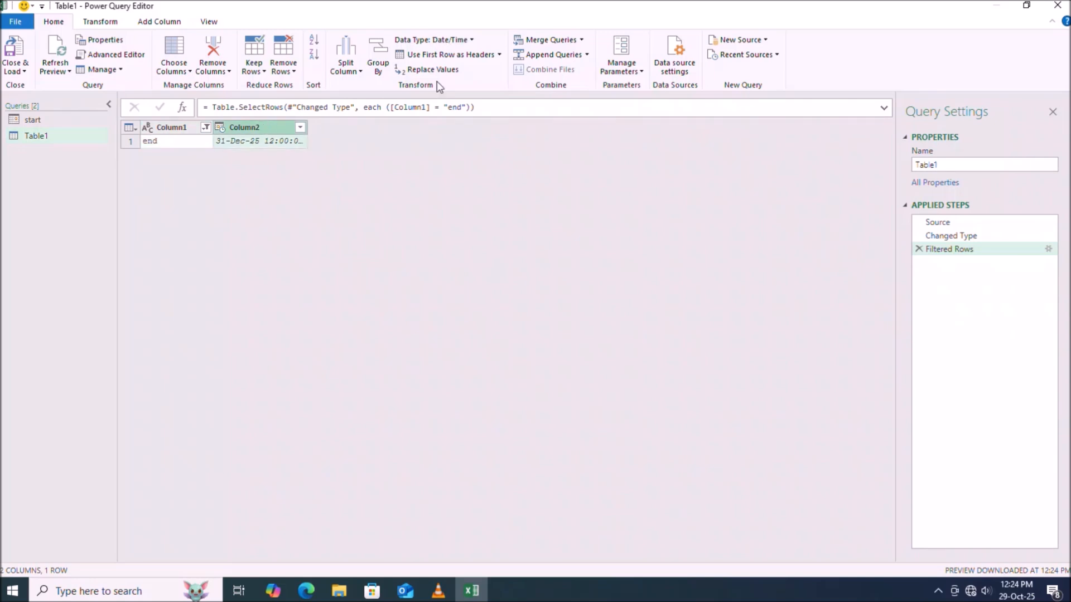
{"action": "left_click", "coordinate": [473, 41]}
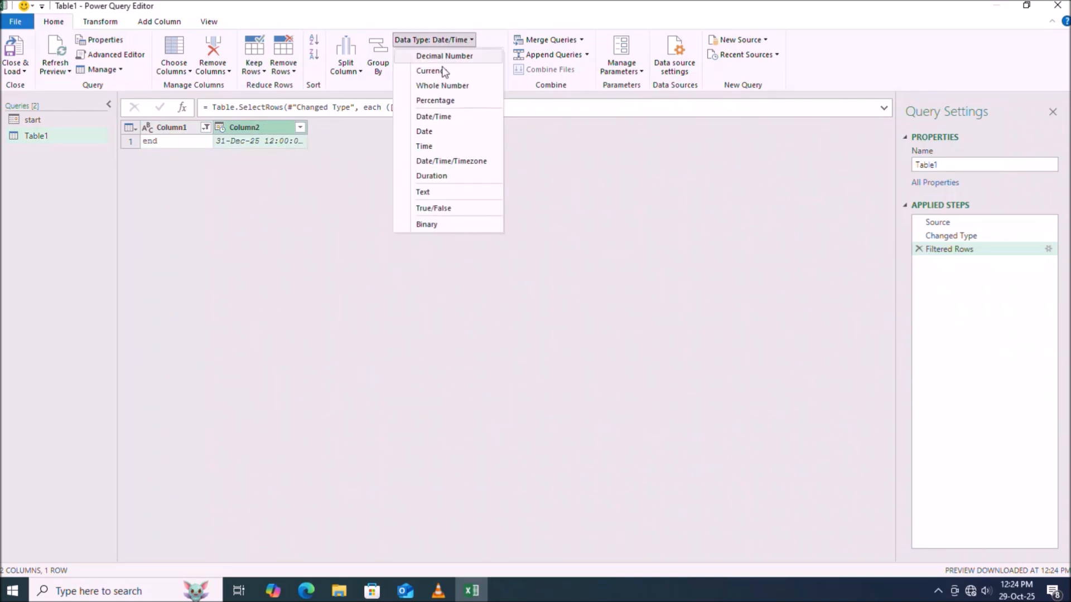
{"action": "left_click", "coordinate": [424, 132]}
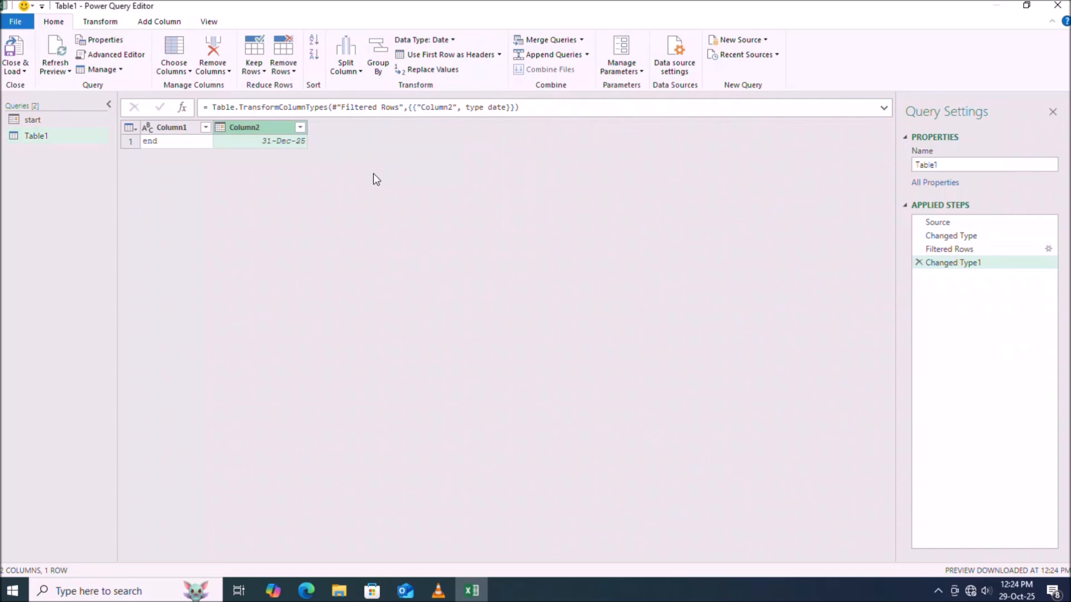
Remove Column1 from the end-date query and drill down into the single date value left in Column2.
{"action": "right_click", "coordinate": [169, 125]}
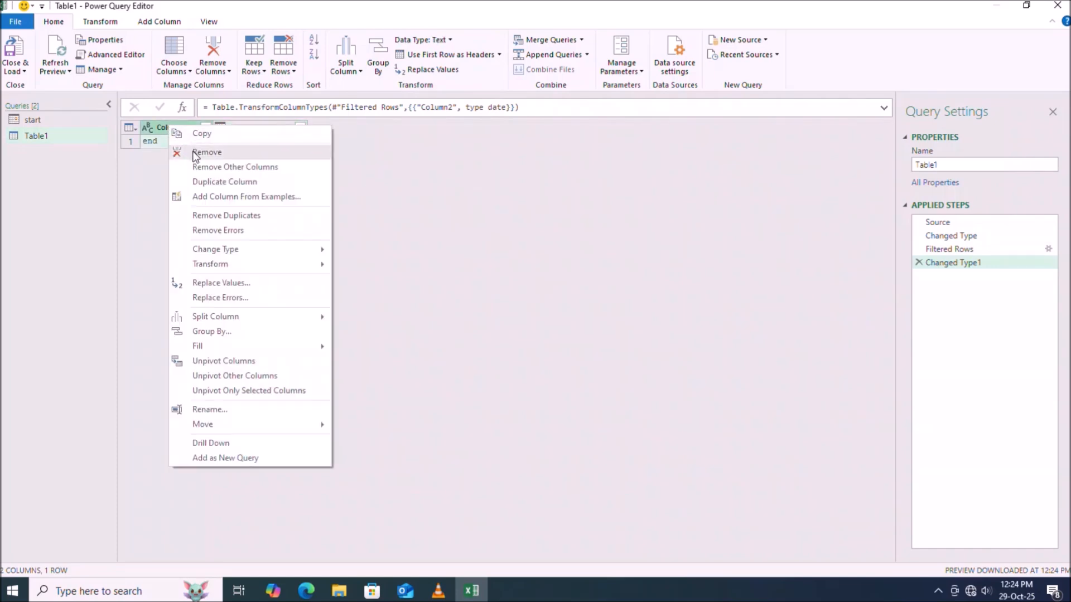
{"action": "left_click", "coordinate": [196, 153]}
{"action": "left_click", "coordinate": [185, 139]}
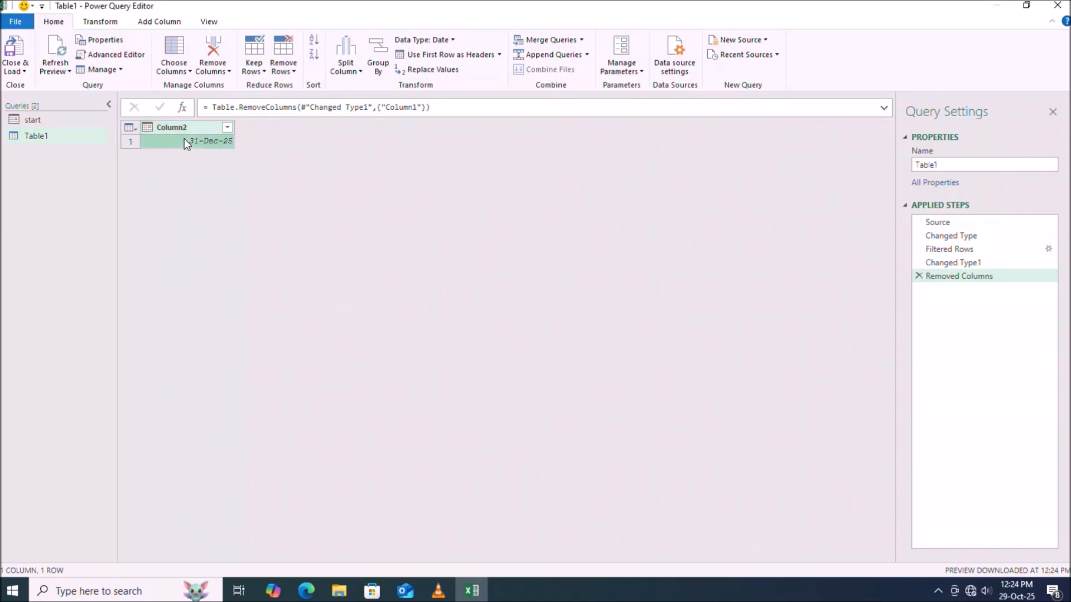
{"action": "right_click", "coordinate": [184, 139]}
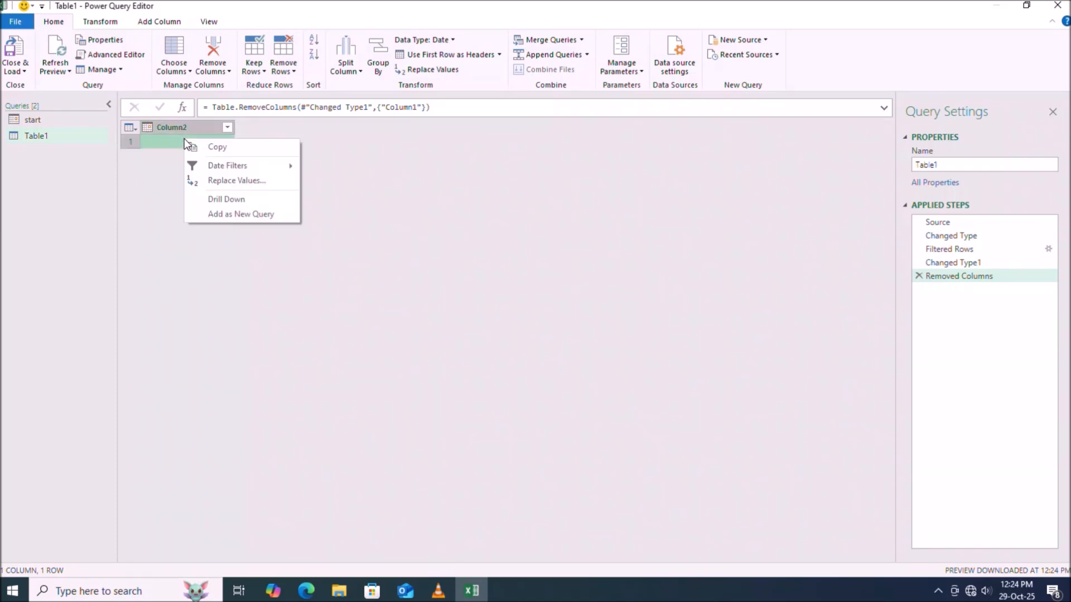
{"action": "left_click", "coordinate": [224, 200]}
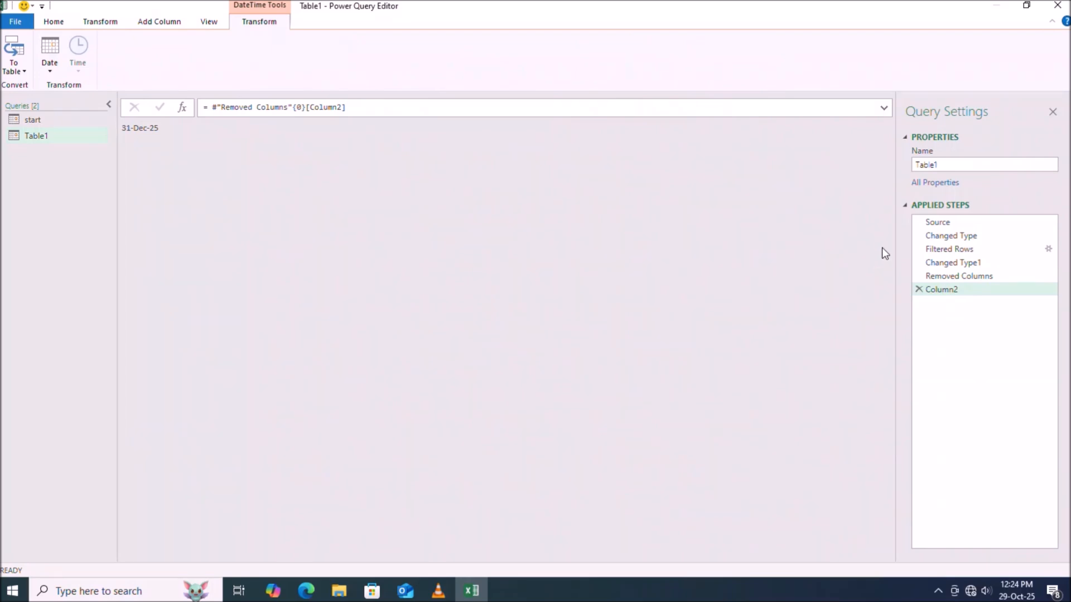
Rename the query Table1 as "end".
{"action": "left_click", "coordinate": [947, 165]}
{"action": "key", "text": "BackSpace"}
{"action": "key", "text": "BackSpace"}
{"action": "key", "text": "BackSpace"}
{"action": "key", "text": "BackSpace"}
{"action": "key", "text": "BackSpace"}
{"action": "key", "text": "BackSpace"}
{"action": "type", "text": "end"}
{"action": "key", "text": "Return"}
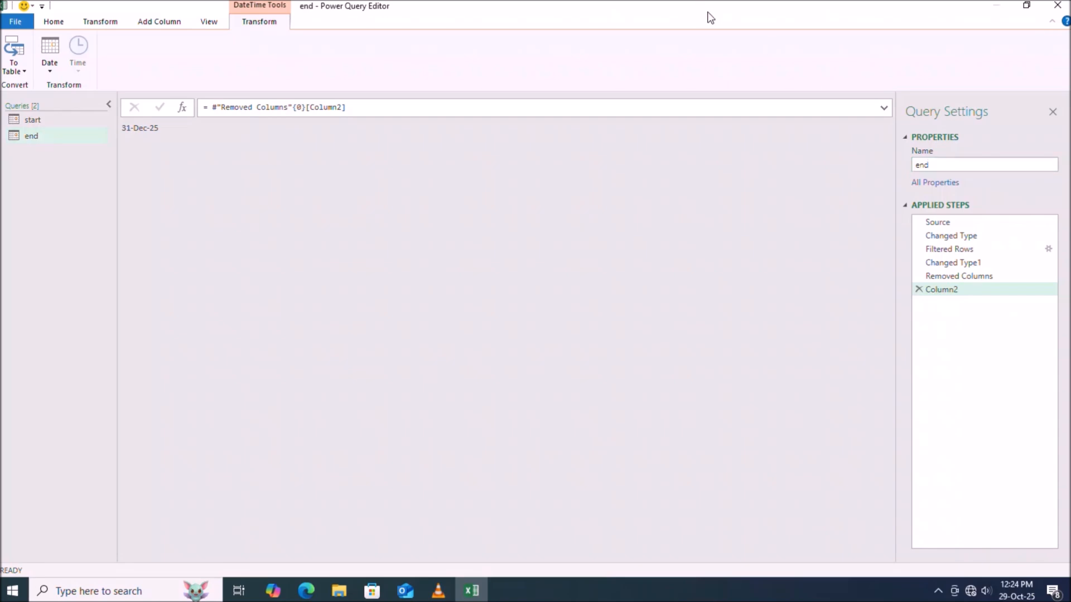
Close the query editor and load the end query as a connection only.
{"action": "left_click", "coordinate": [55, 25]}
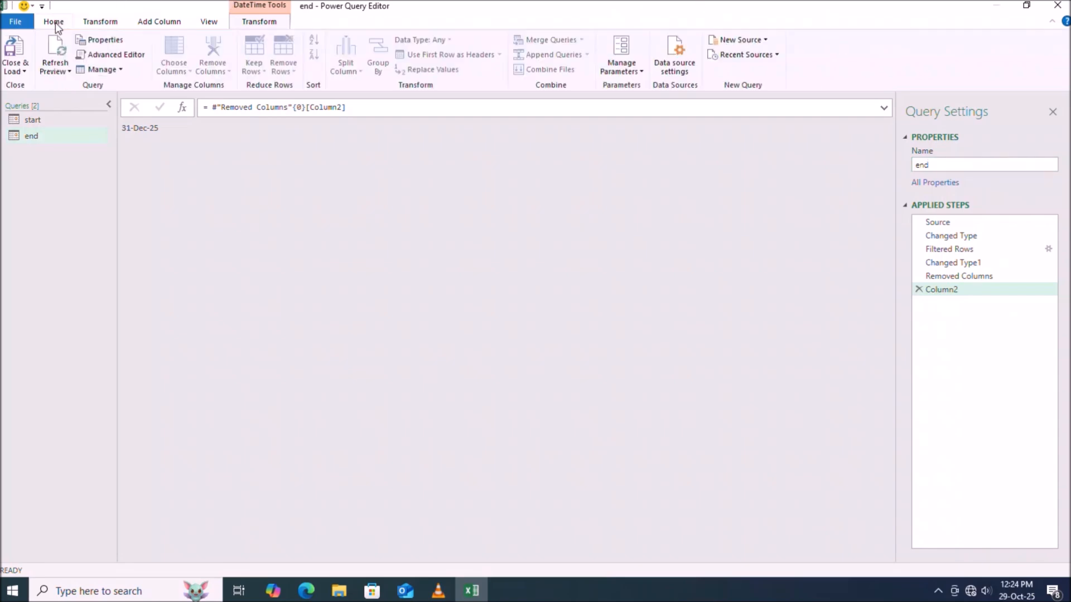
{"action": "left_click", "coordinate": [24, 72]}
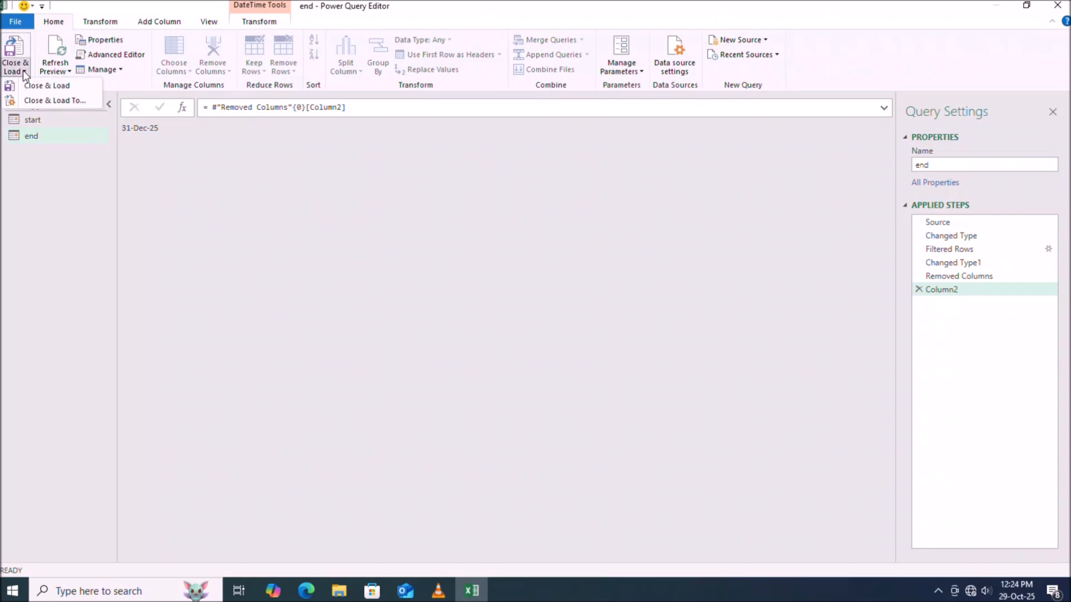
{"action": "left_click", "coordinate": [29, 102]}
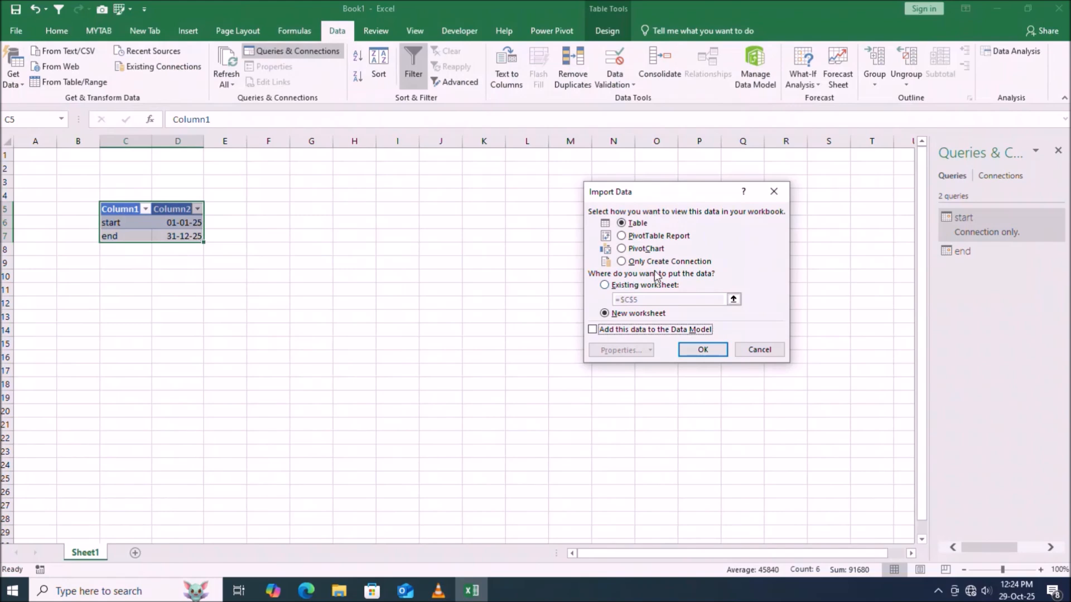
{"action": "left_click", "coordinate": [643, 264]}
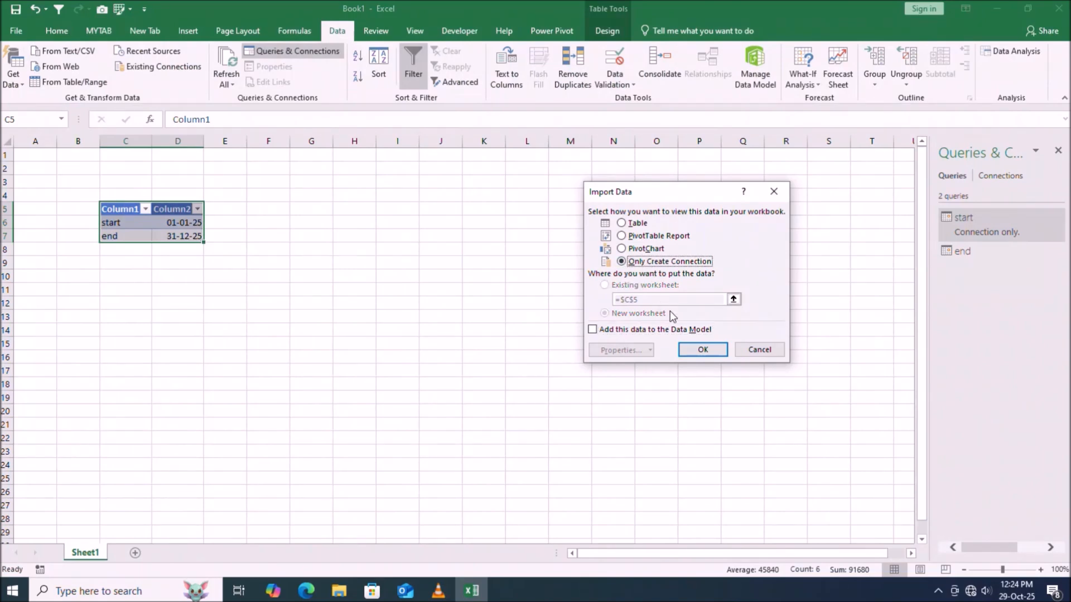
{"action": "left_click", "coordinate": [698, 348]}
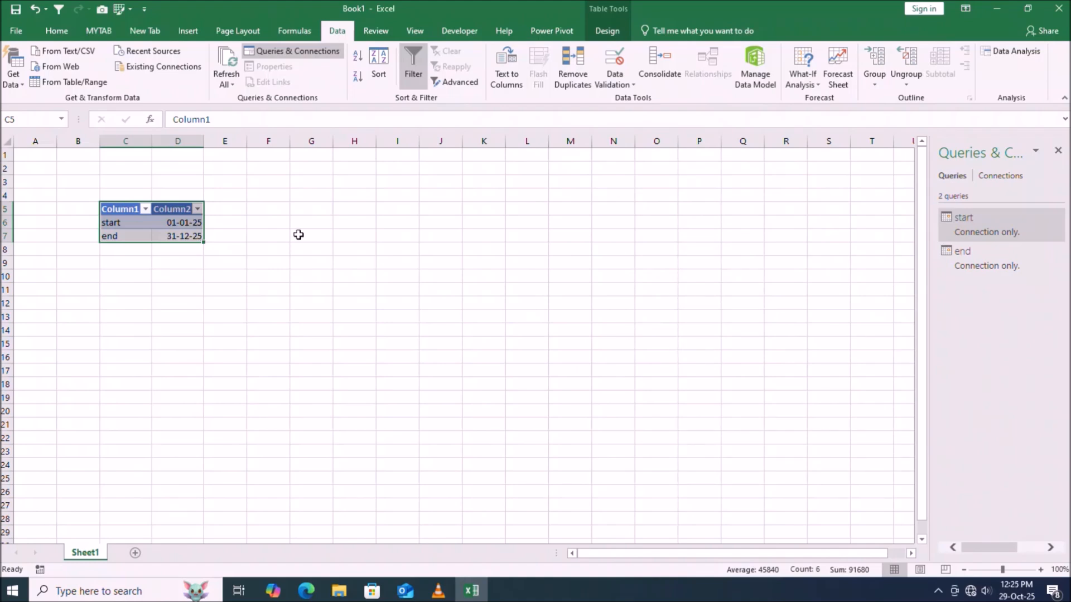
Create a blank query with the formula ={Number.From(start)..Number.From(end)} and convert its list to a table with no delimiter.
{"action": "left_click", "coordinate": [22, 83]}
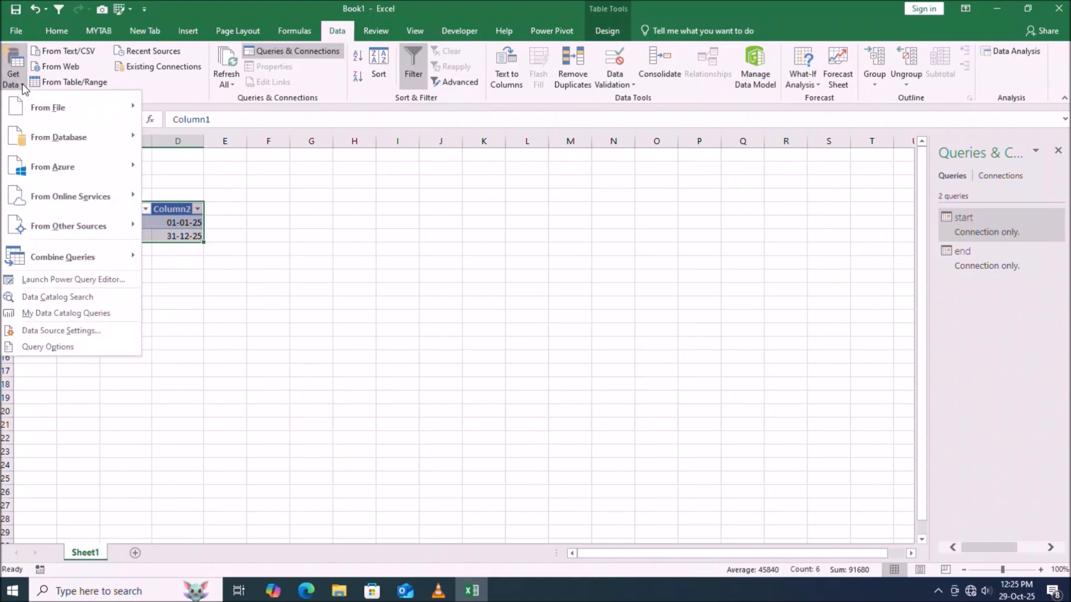
{"action": "mouse_move", "coordinate": [64, 225]}
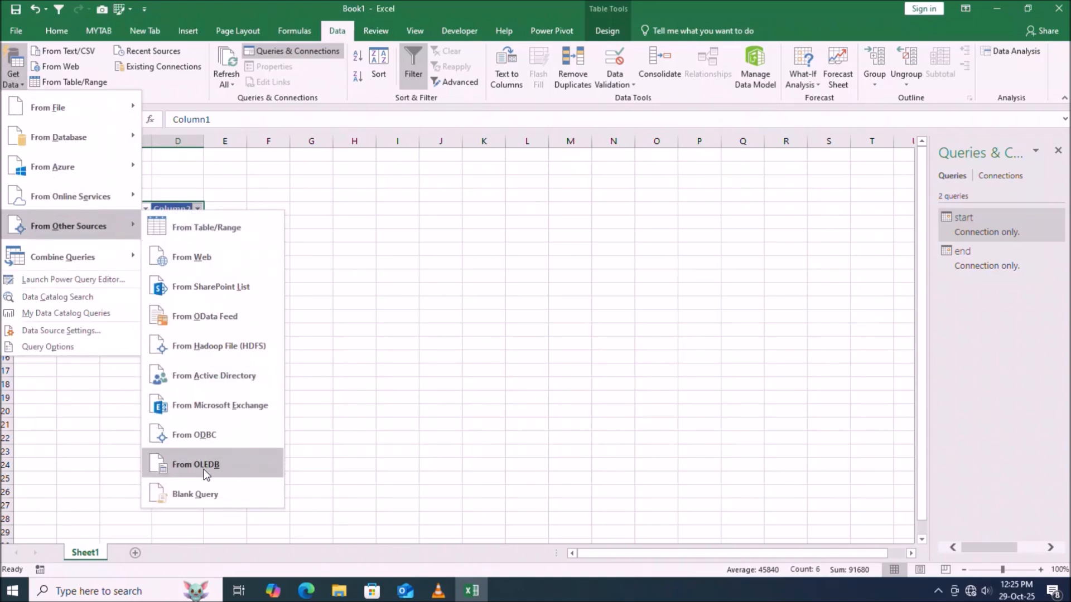
{"action": "left_click", "coordinate": [212, 494]}
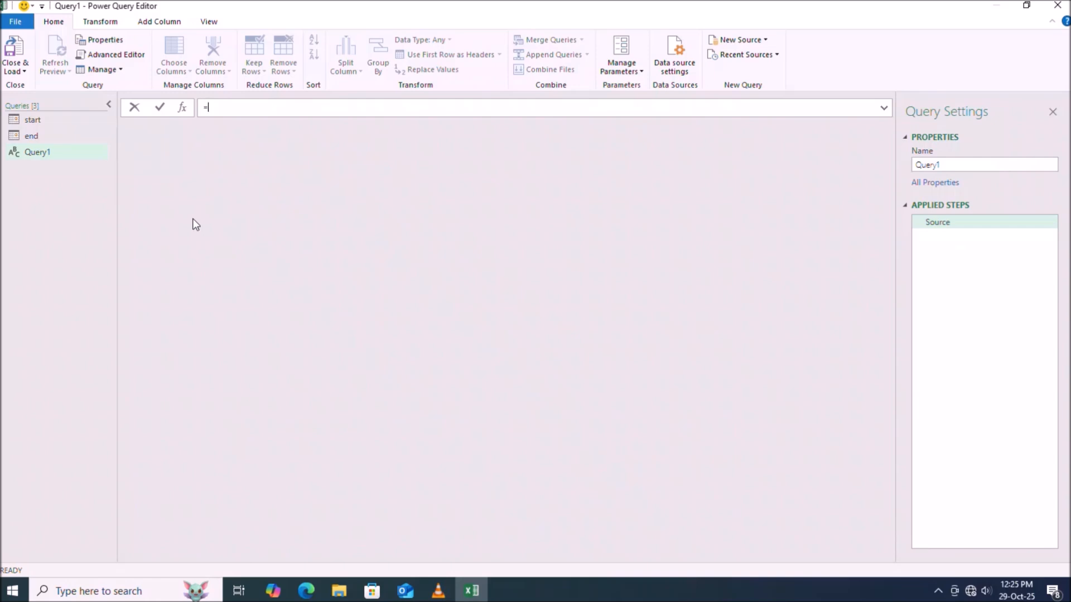
{"action": "key", "text": "BackSpace"}
{"action": "type", "text": "{Number.From(start"}
{"action": "type", "text": ")..Number.From"}
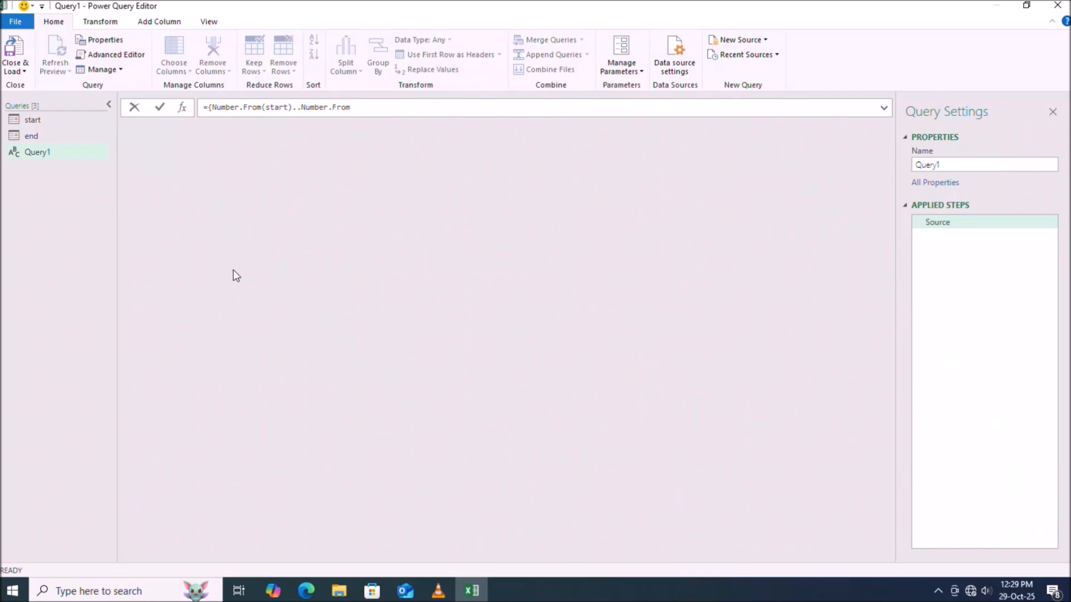
{"action": "type", "text": "(end)}"}
{"action": "key", "text": "Return"}
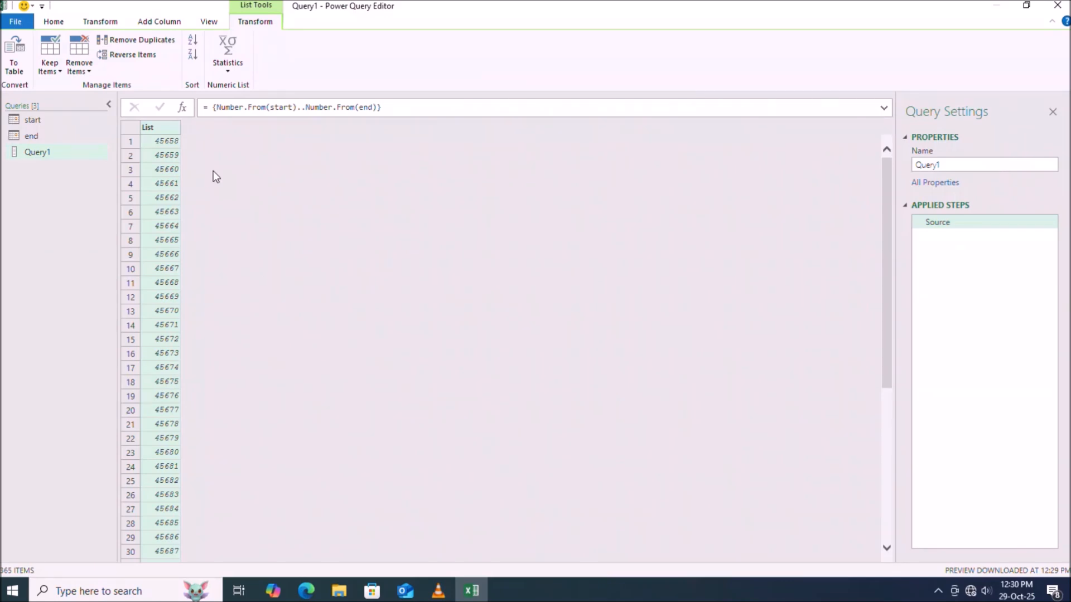
{"action": "left_click", "coordinate": [16, 70]}
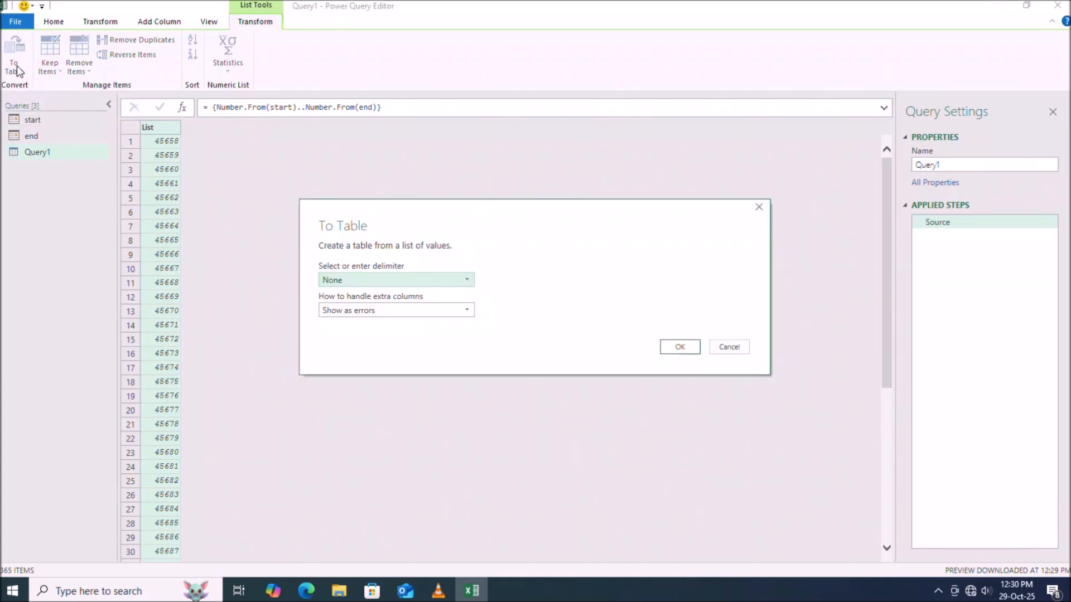
{"action": "left_click", "coordinate": [680, 346]}
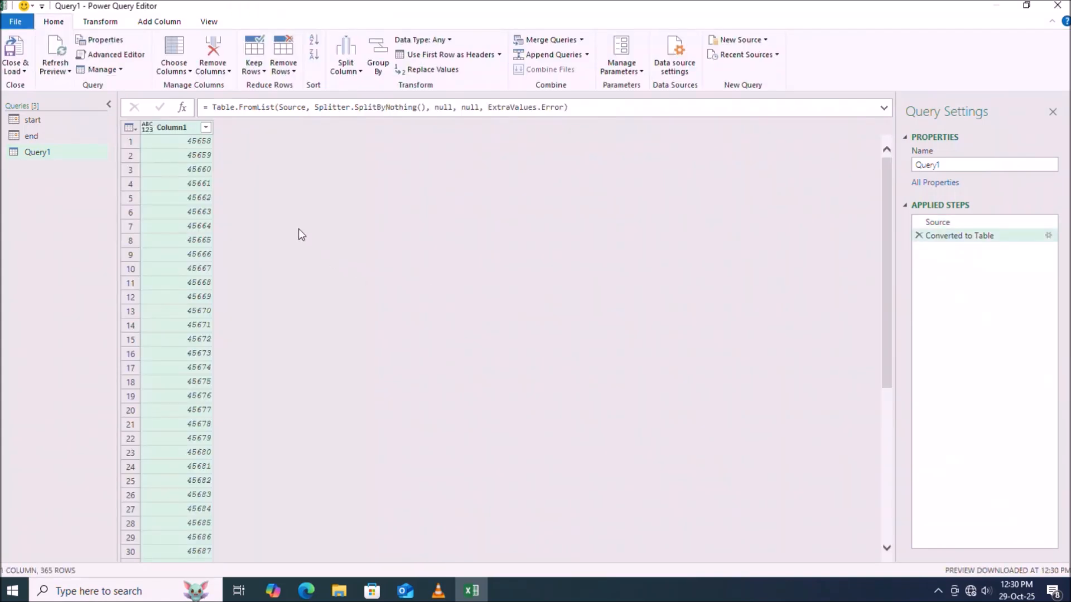
Rename Column1 of the new table as "DATE" and set its data type to Date.
{"action": "double_click", "coordinate": [185, 129]}
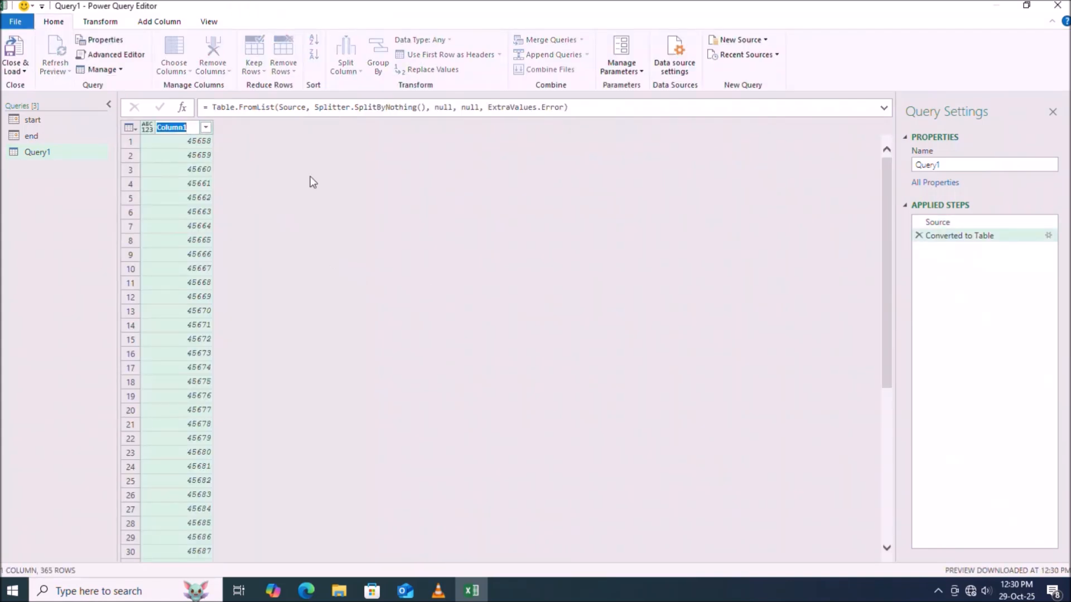
{"action": "type", "text": "date"}
{"action": "key", "text": "BackSpace"}
{"action": "key", "text": "BackSpace"}
{"action": "key", "text": "BackSpace"}
{"action": "key", "text": "BackSpace"}
{"action": "type", "text": "DATE"}
{"action": "key", "text": "Return"}
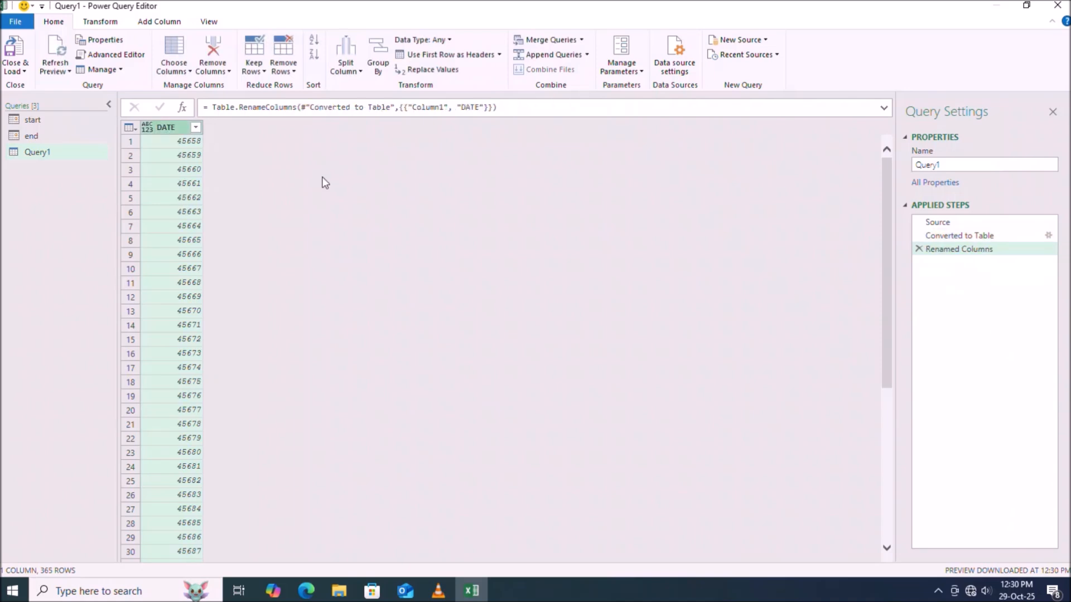
{"action": "left_click", "coordinate": [450, 41]}
{"action": "left_click", "coordinate": [425, 133]}
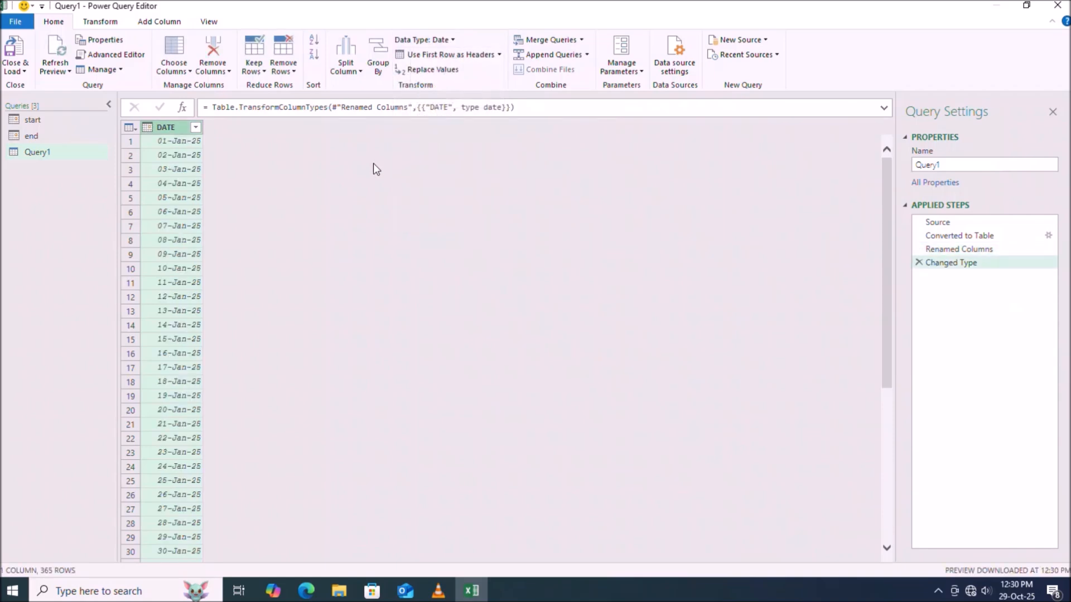
Add a Year column extracted from the DATE column.
{"action": "left_click", "coordinate": [162, 22]}
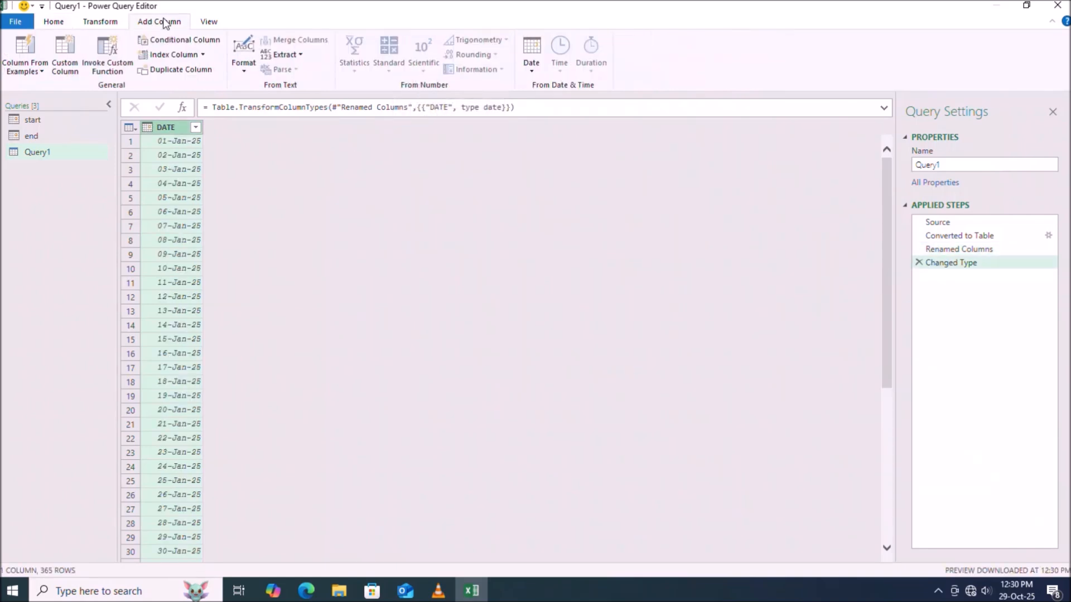
{"action": "left_click", "coordinate": [531, 71]}
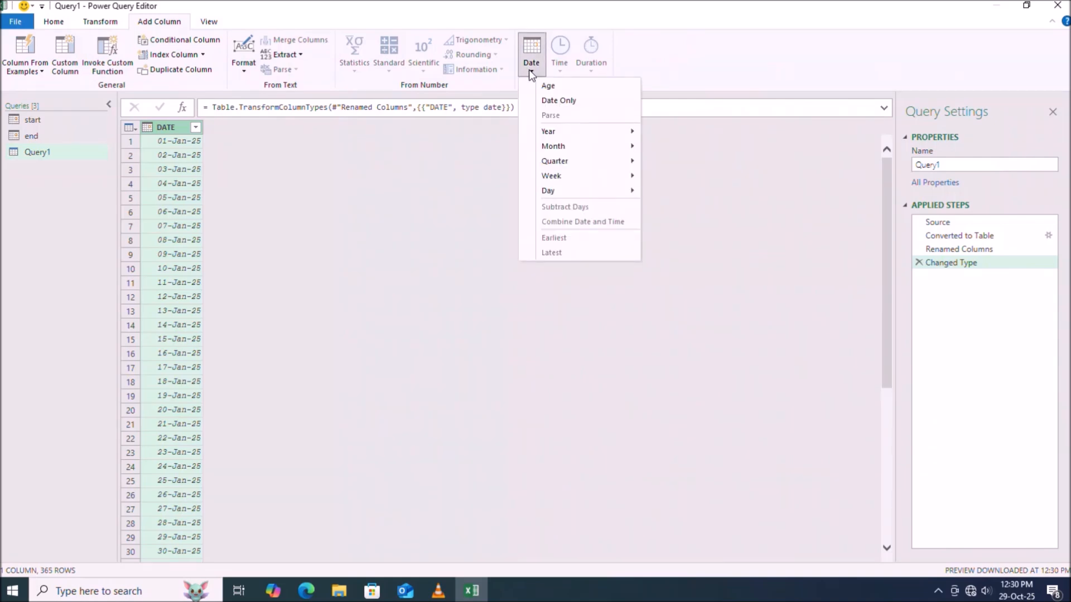
{"action": "mouse_move", "coordinate": [566, 131]}
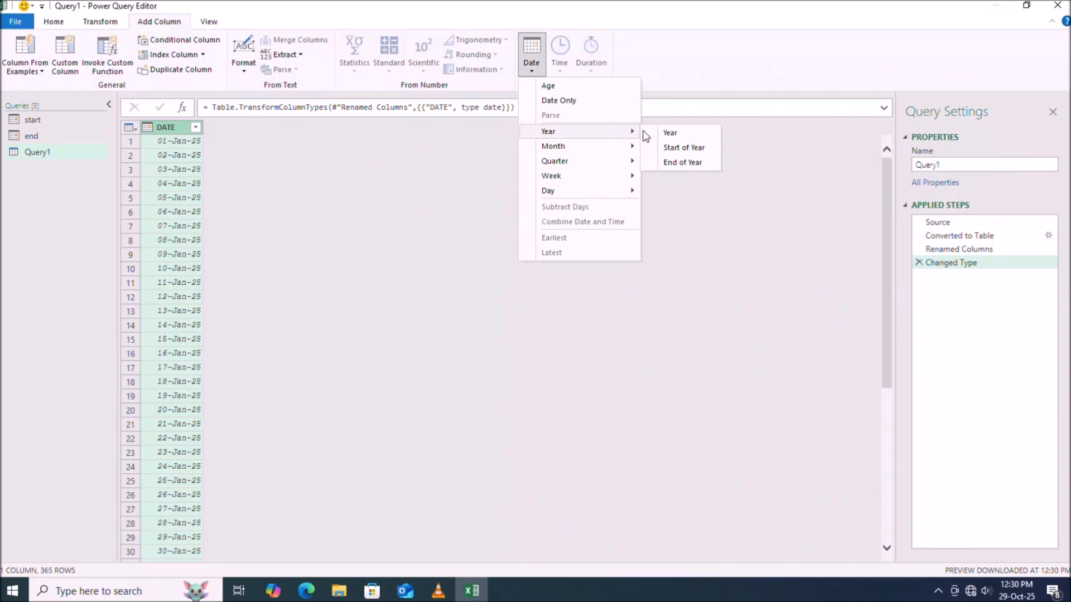
{"action": "left_click", "coordinate": [668, 133]}
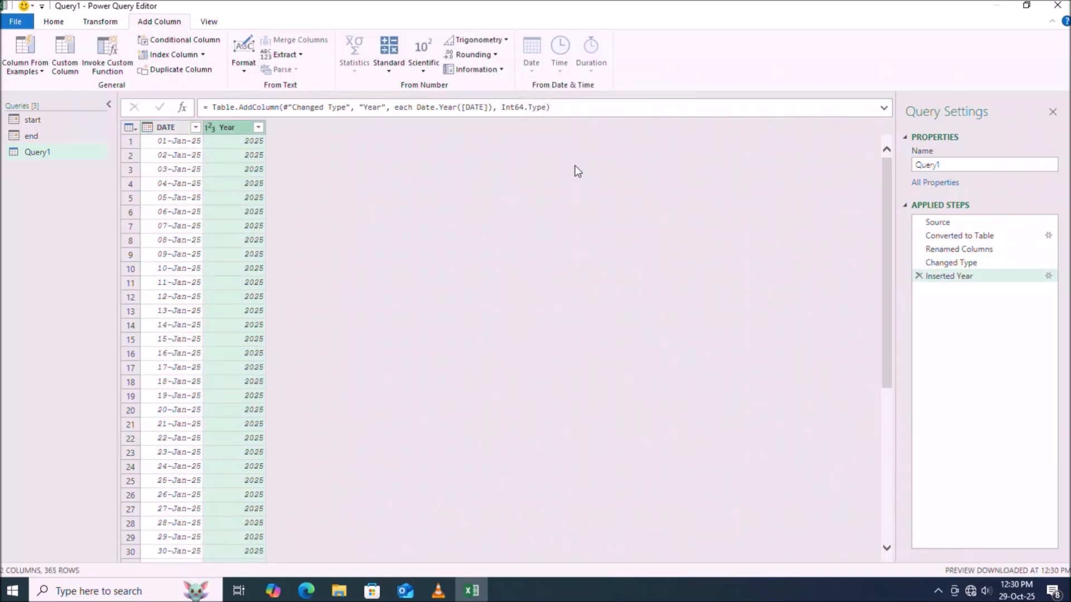
Add a Name of Month column and a Quarter of Year column based on the DATE column.
{"action": "left_click", "coordinate": [172, 128]}
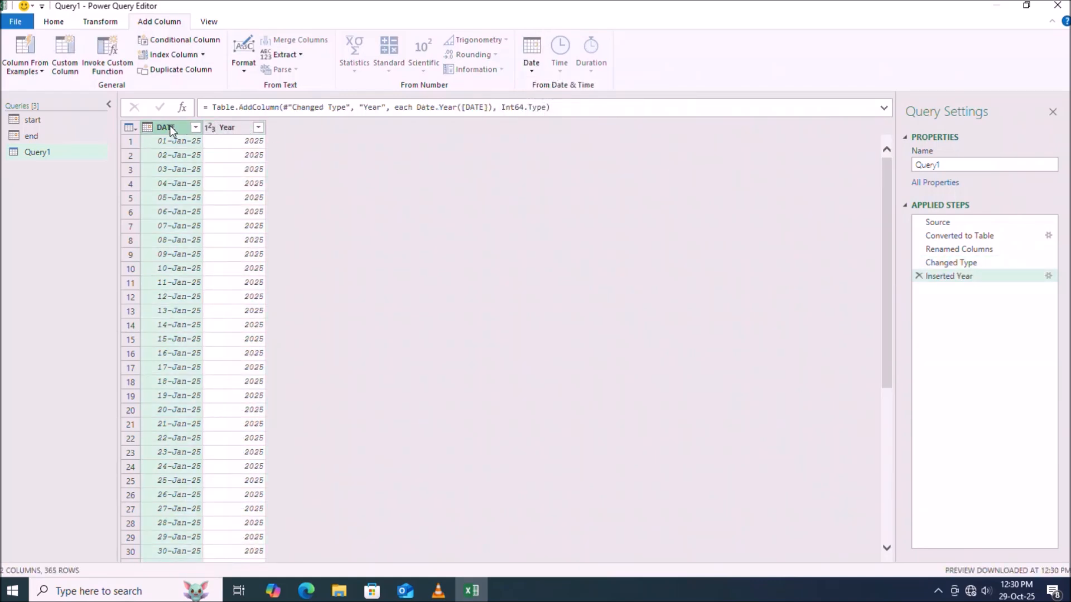
{"action": "left_click", "coordinate": [534, 71]}
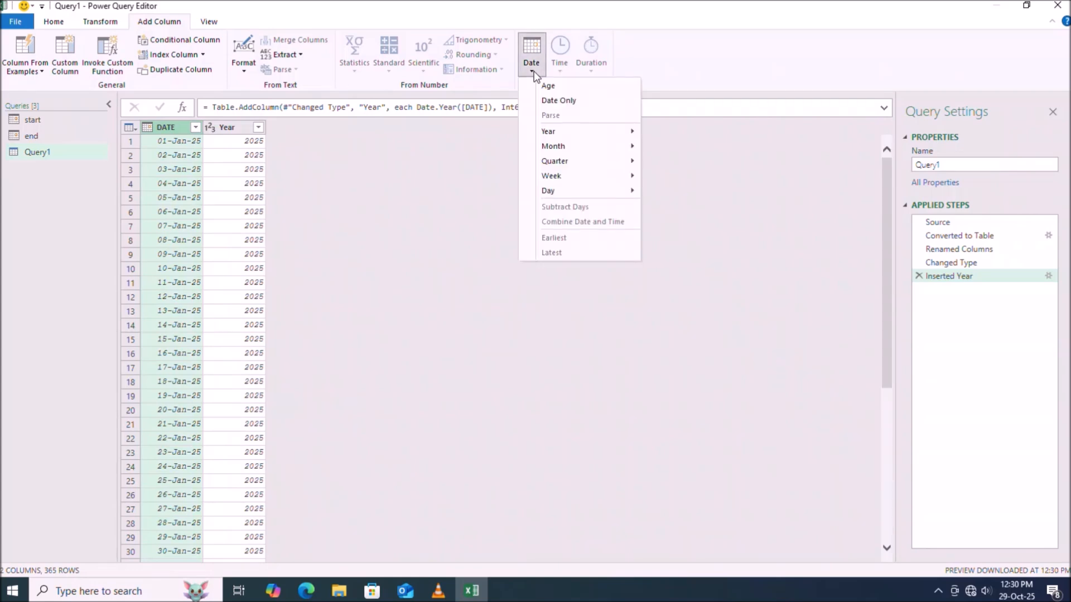
{"action": "mouse_move", "coordinate": [574, 145]}
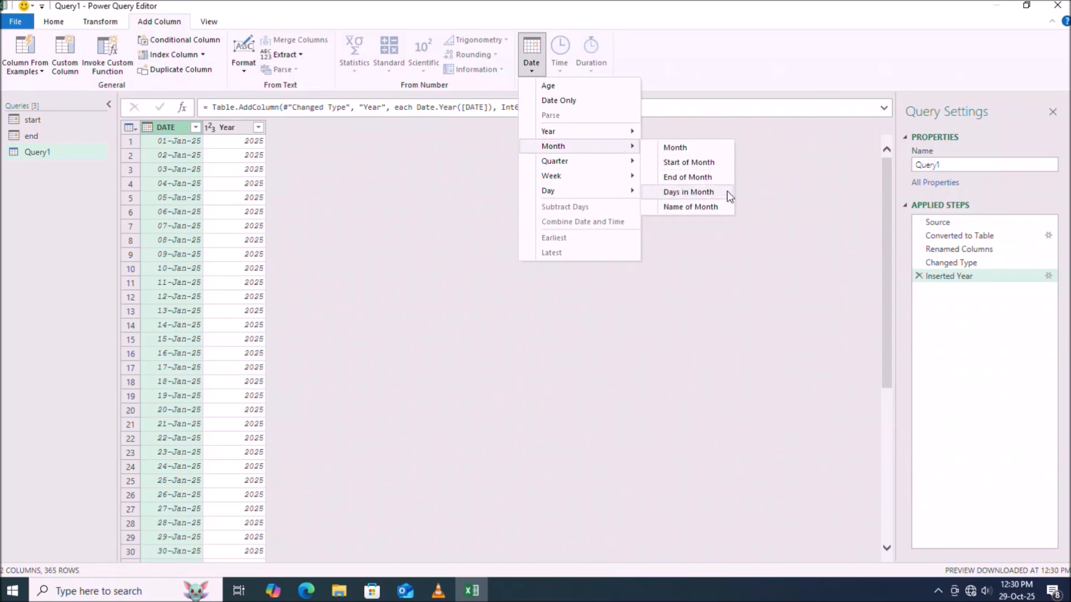
{"action": "left_click", "coordinate": [714, 206]}
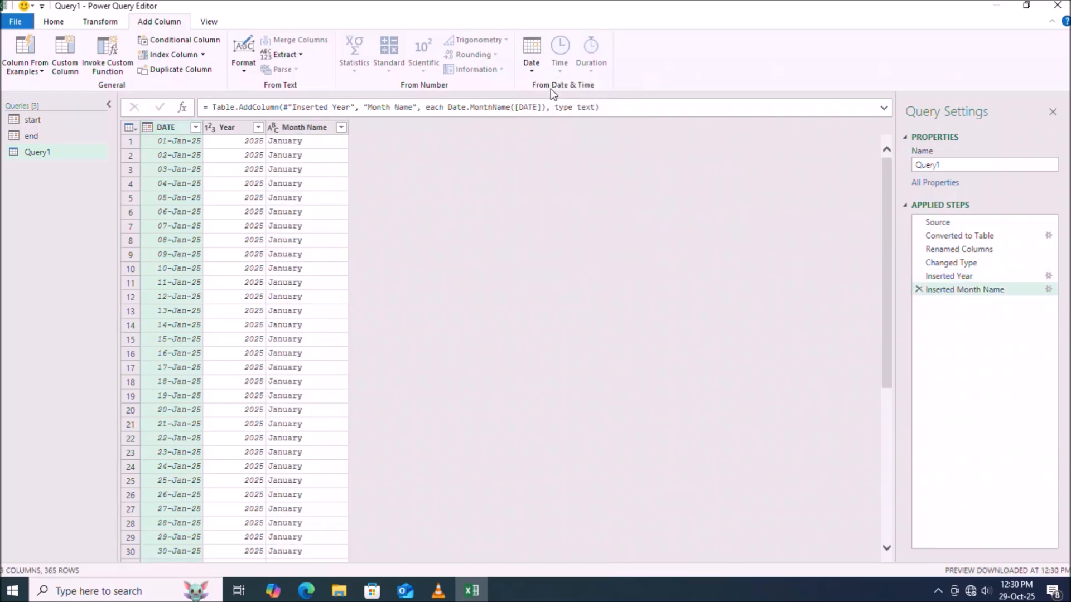
{"action": "left_click", "coordinate": [535, 70]}
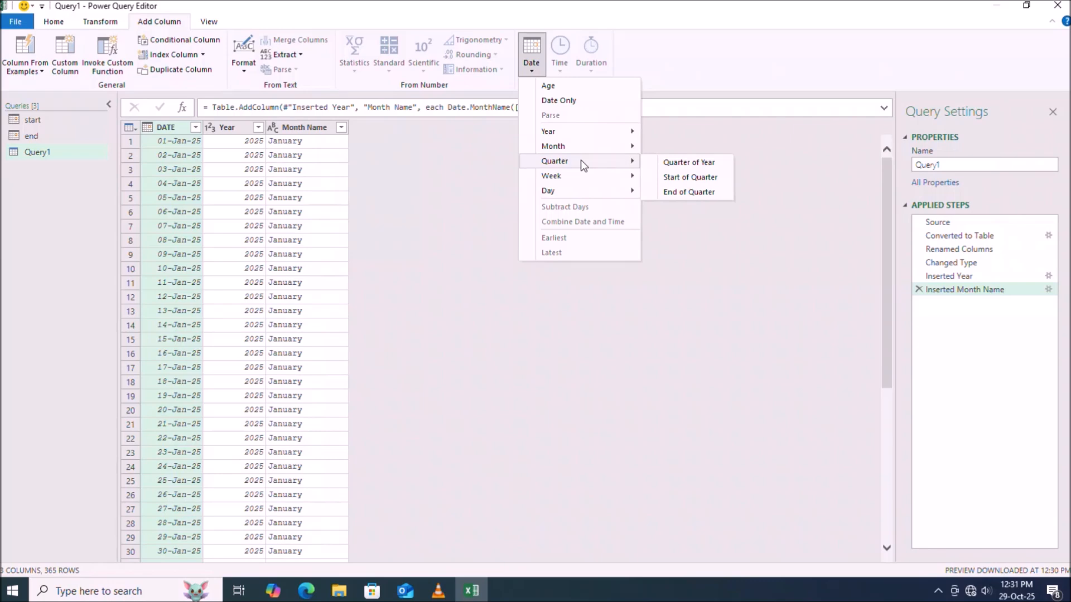
{"action": "left_click", "coordinate": [673, 163]}
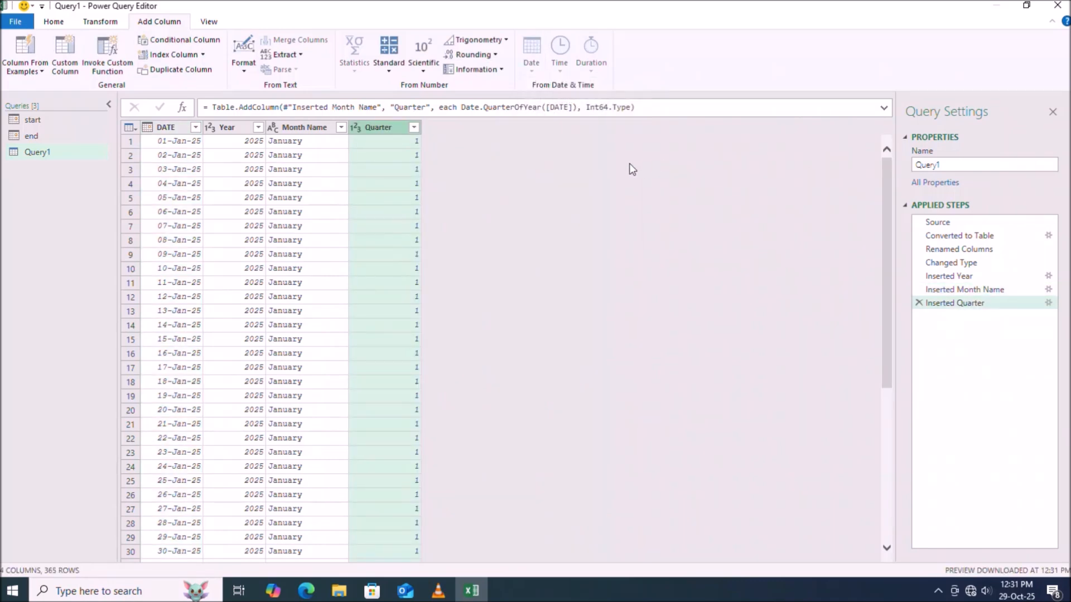
Add a Week of Year column based on the DATE column.
{"action": "left_click", "coordinate": [176, 128]}
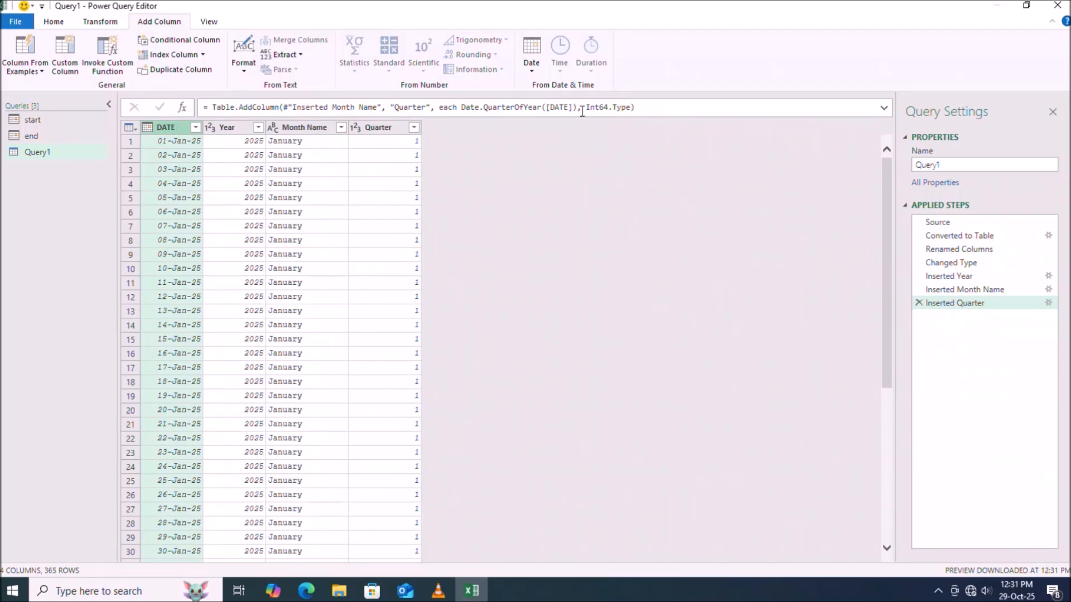
{"action": "left_click", "coordinate": [534, 69]}
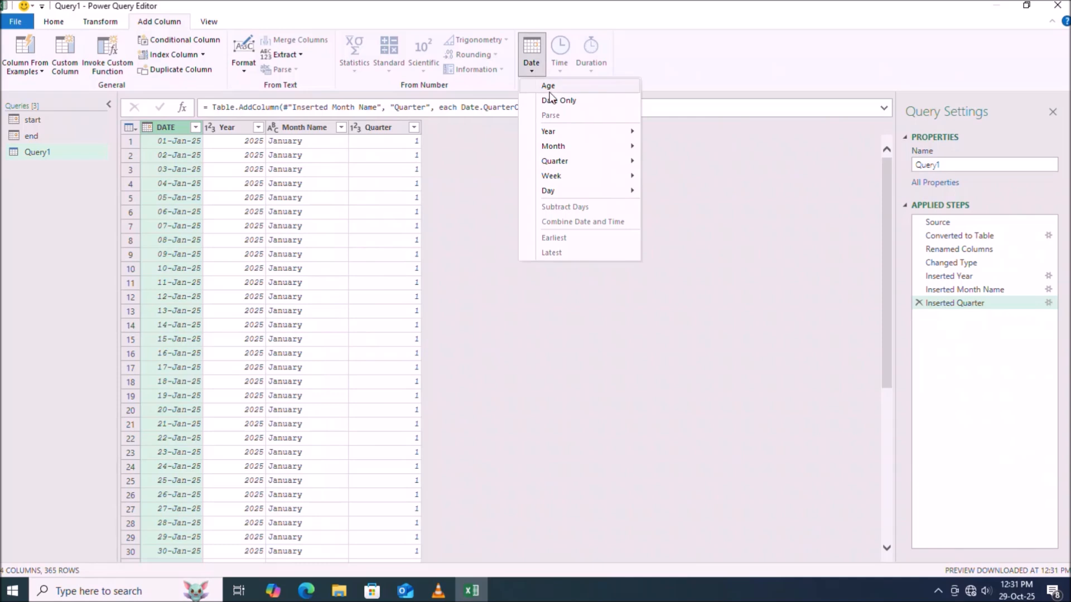
{"action": "mouse_move", "coordinate": [597, 179]}
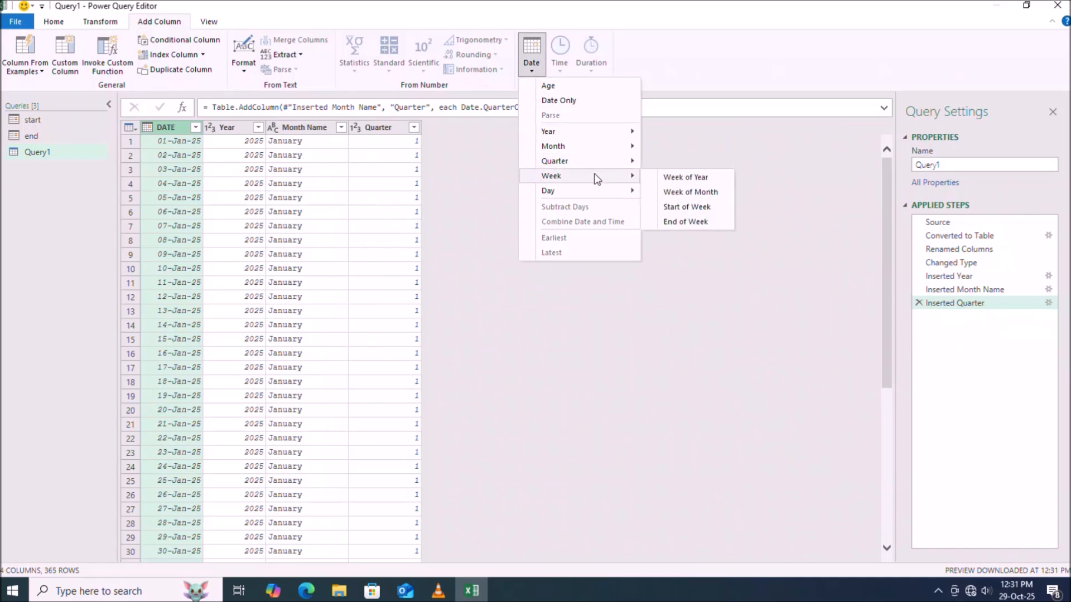
{"action": "left_click", "coordinate": [676, 178]}
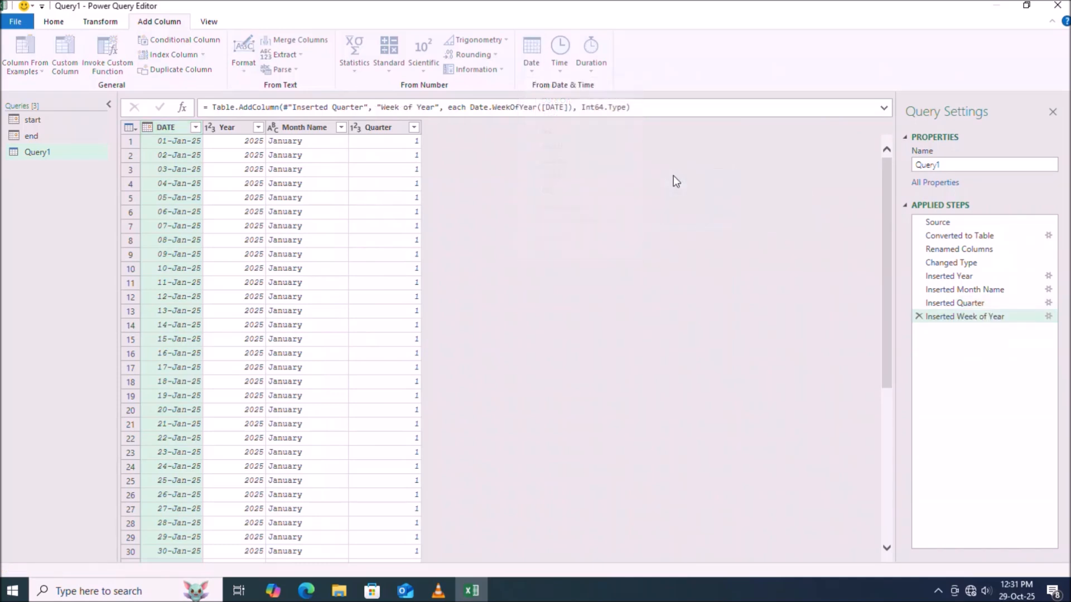
Add a Day column and a Name of Day column extracted from the DATE column.
{"action": "left_click", "coordinate": [167, 128]}
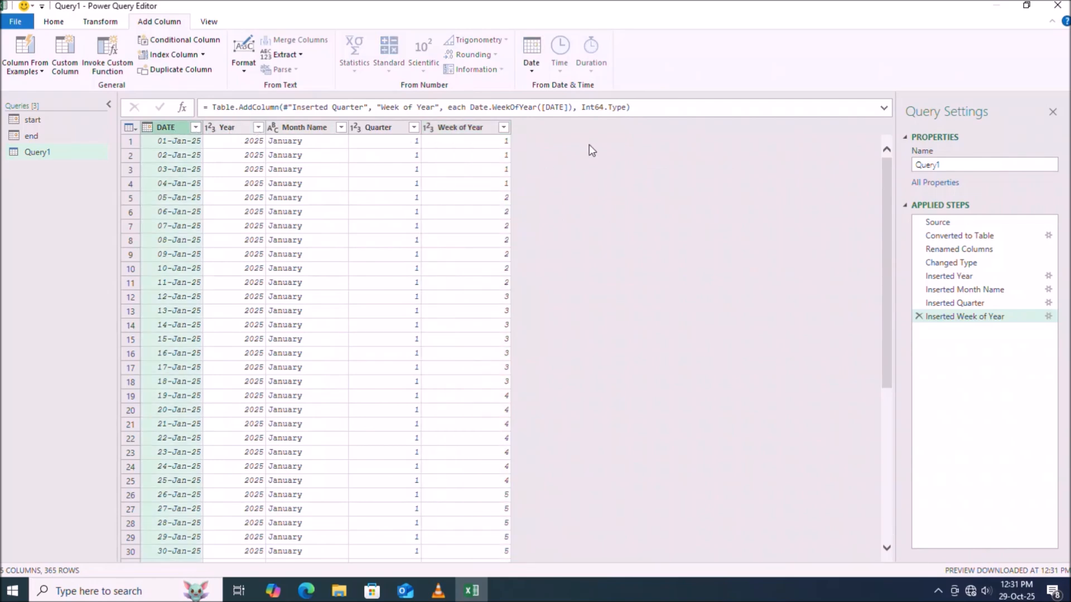
{"action": "left_click", "coordinate": [537, 68]}
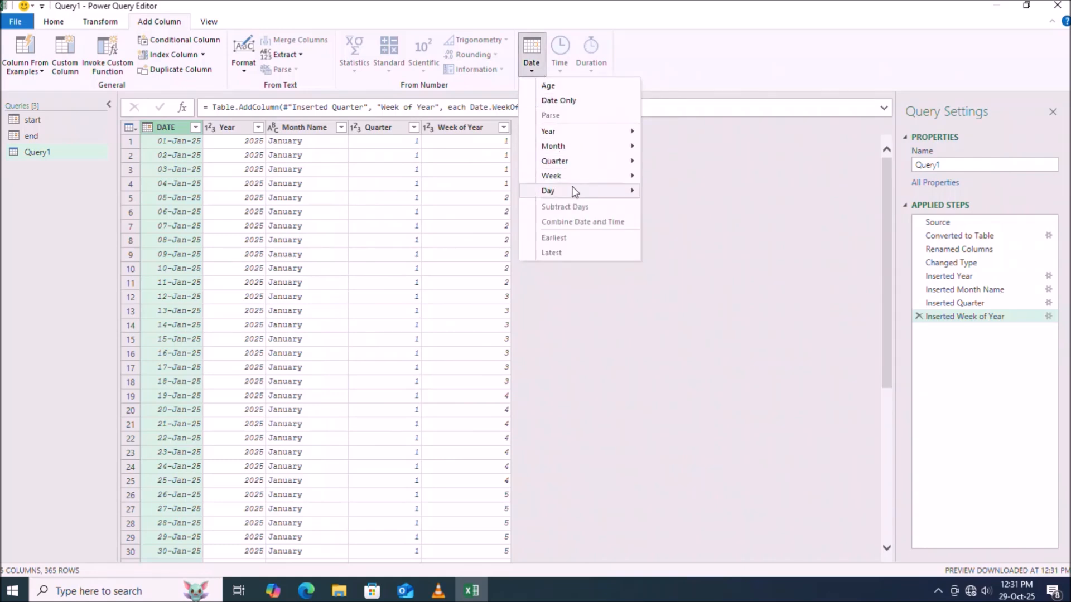
{"action": "mouse_move", "coordinate": [574, 193]}
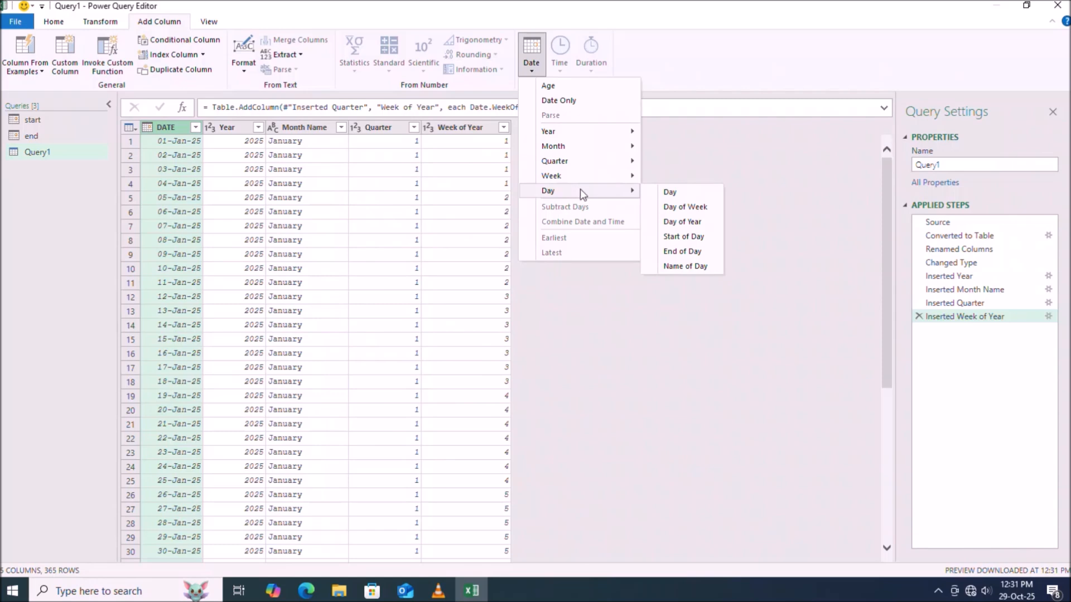
{"action": "left_click", "coordinate": [663, 191]}
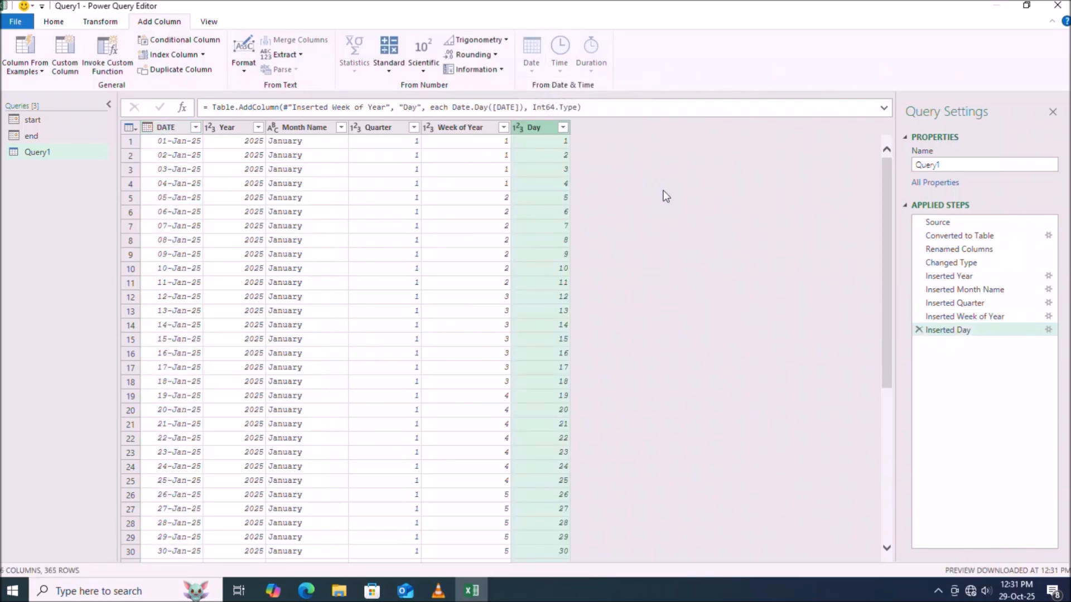
{"action": "left_click", "coordinate": [178, 127]}
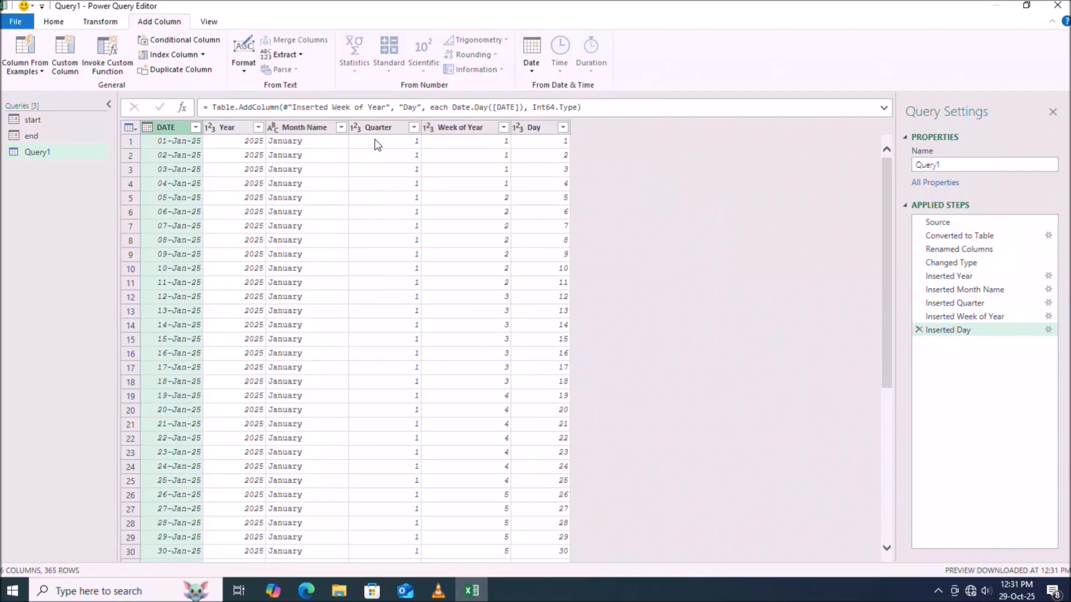
{"action": "left_click", "coordinate": [533, 66]}
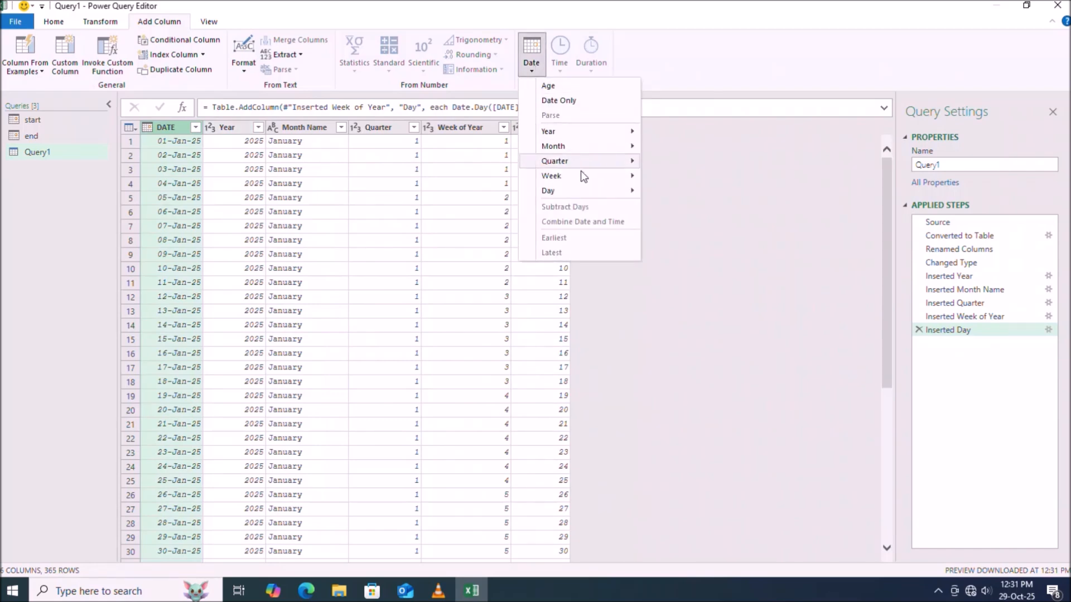
{"action": "mouse_move", "coordinate": [594, 189]}
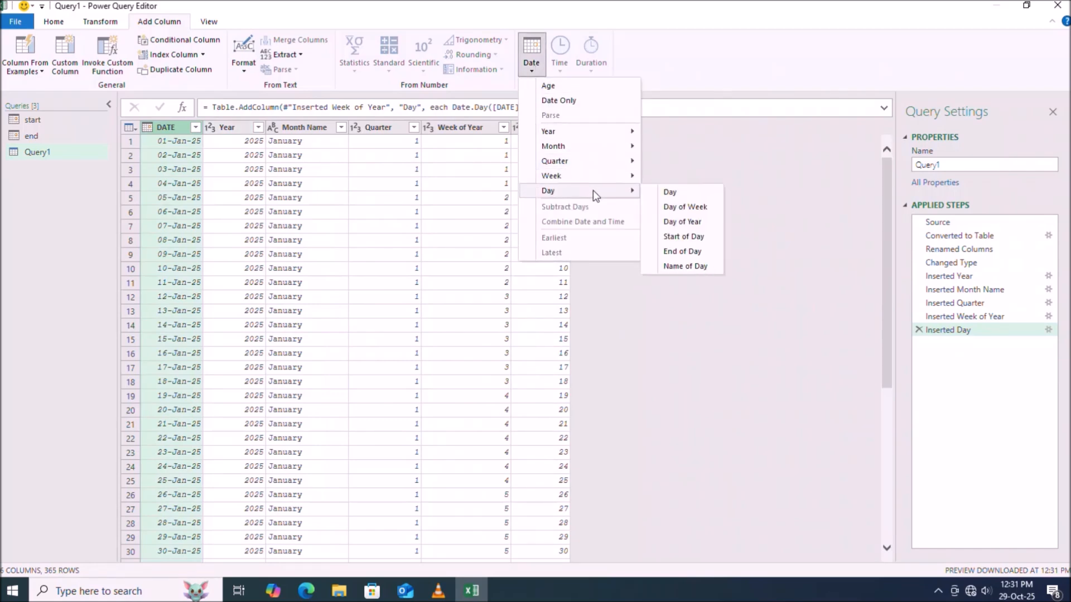
{"action": "left_click", "coordinate": [688, 266]}
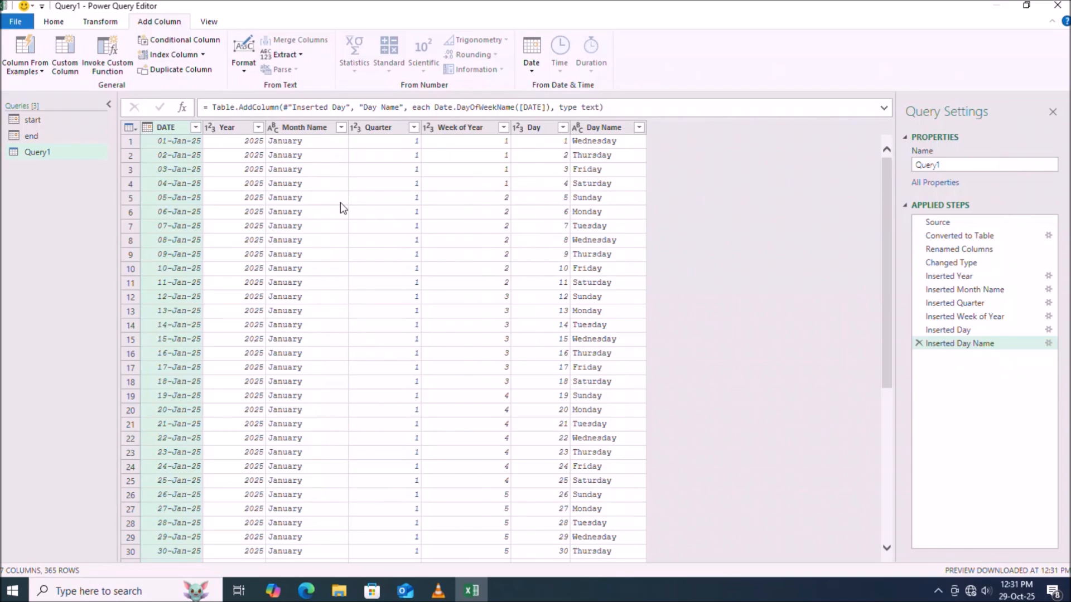
Close and load the query as a table in the existing worksheet at cell G5, and close the queries list.
{"action": "left_click", "coordinate": [54, 25]}
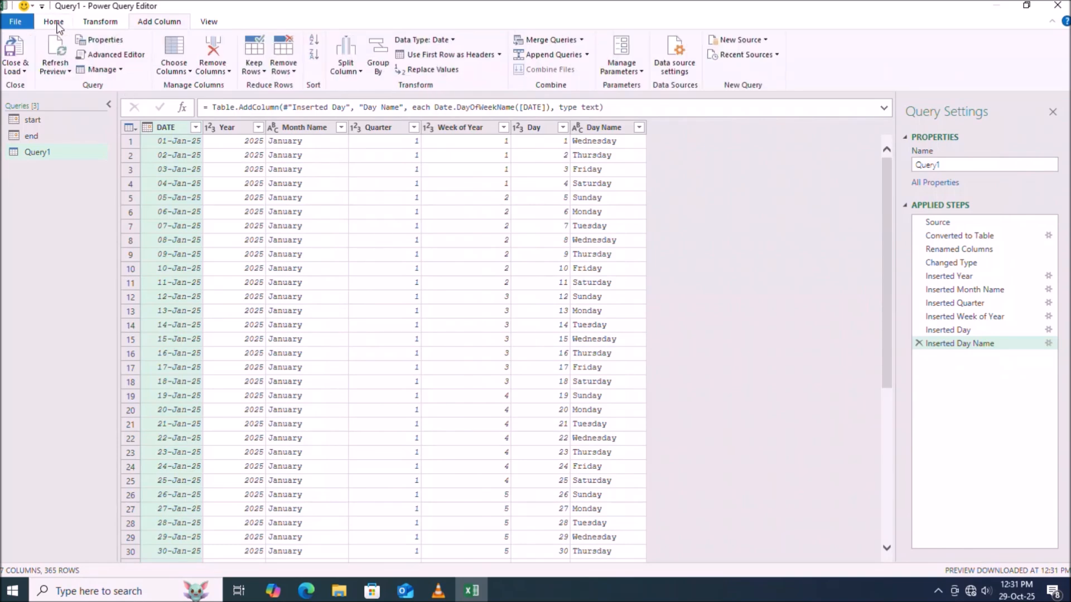
{"action": "left_click", "coordinate": [24, 71]}
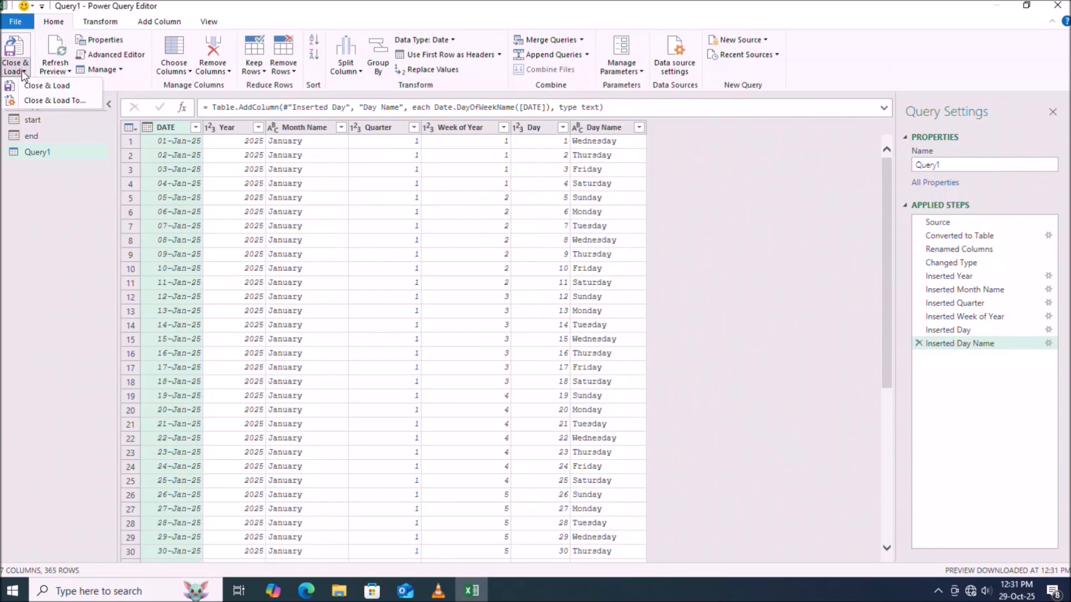
{"action": "left_click", "coordinate": [39, 103]}
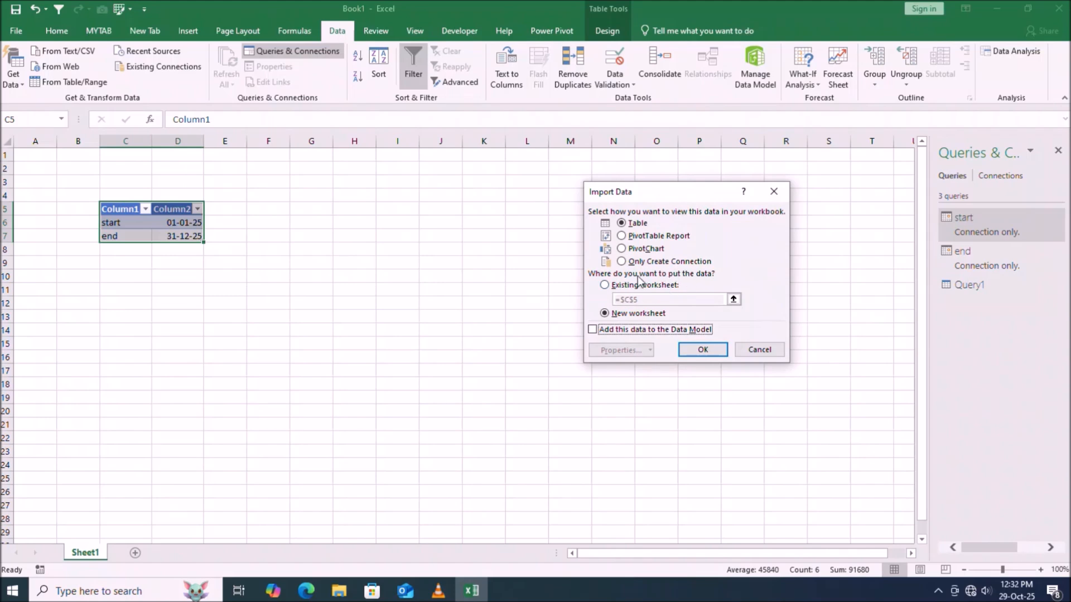
{"action": "left_click", "coordinate": [605, 285]}
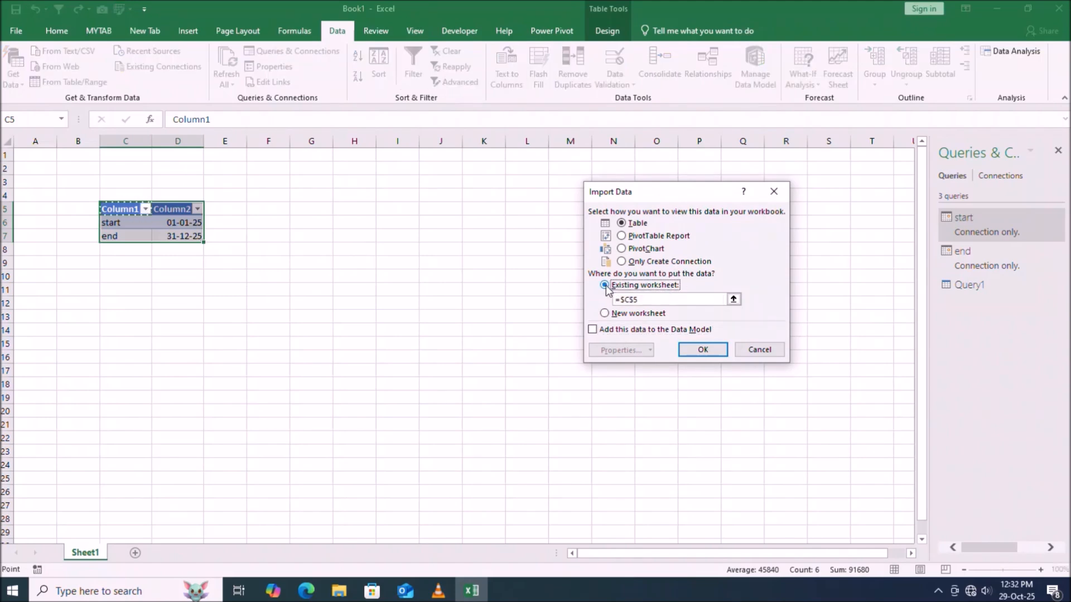
{"action": "left_click", "coordinate": [315, 208]}
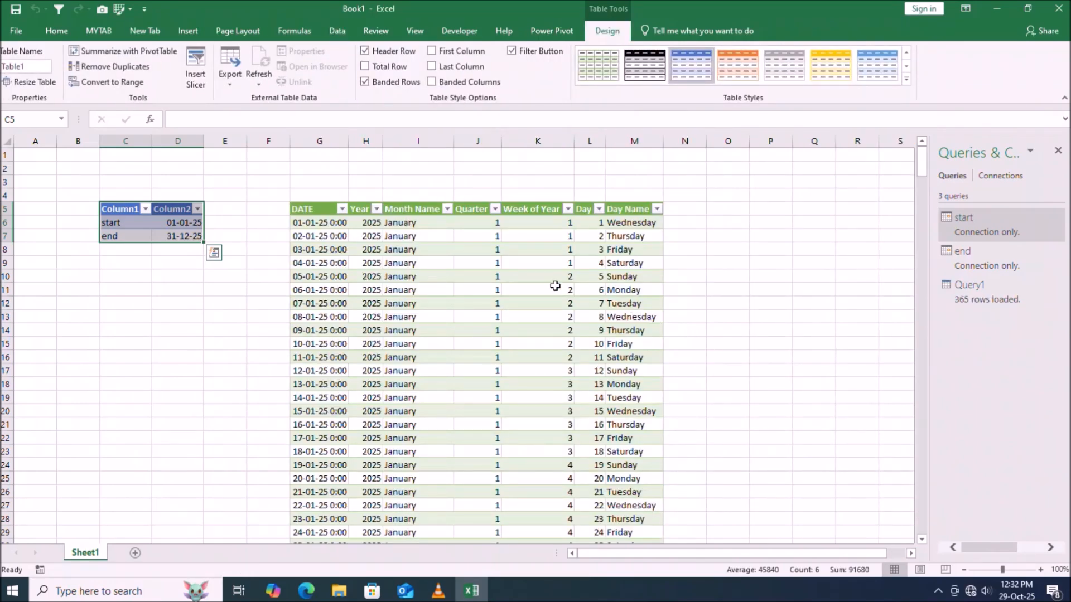
{"action": "left_click", "coordinate": [1058, 151]}
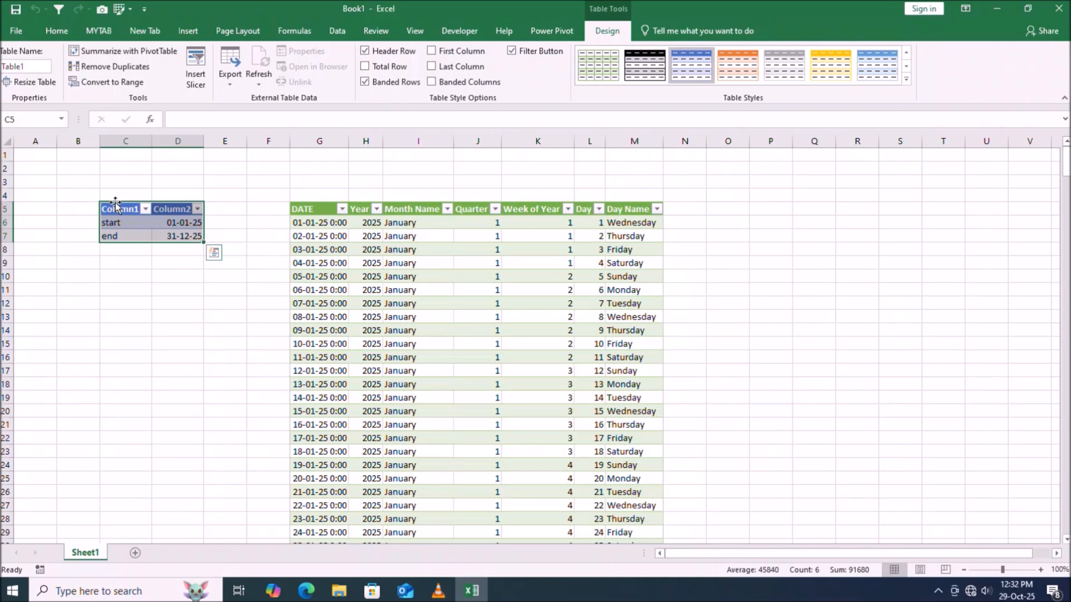
Format the DATE column G of the loaded calendar table as Short Date.
{"action": "left_click", "coordinate": [118, 209]}
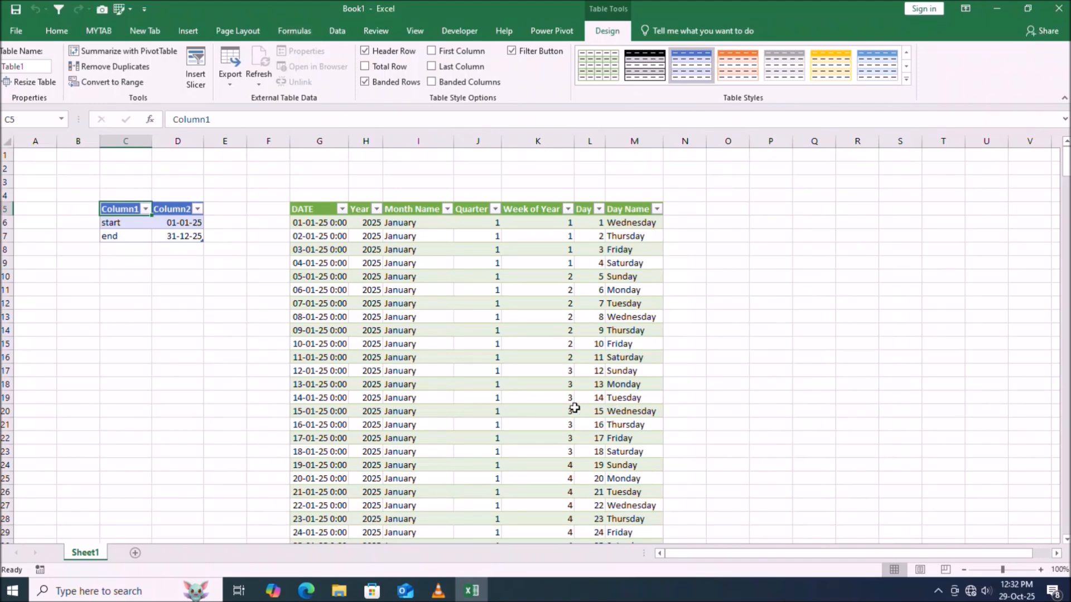
{"action": "scroll", "coordinate": [446, 321], "scroll_direction": "down", "scroll_amount": 12}
{"action": "scroll", "coordinate": [456, 390], "scroll_direction": "down", "scroll_amount": 3}
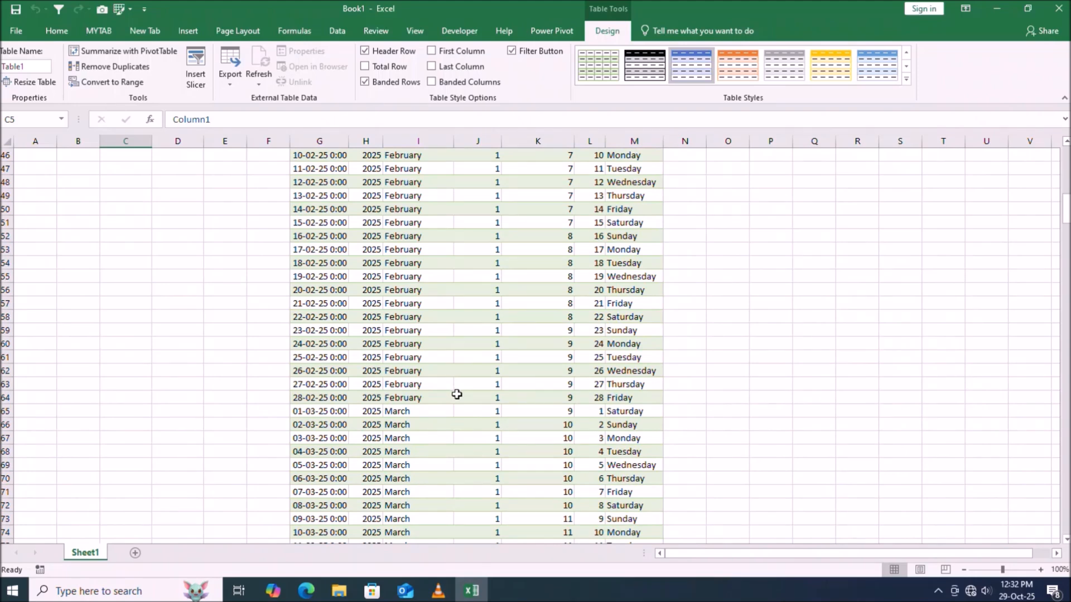
{"action": "scroll", "coordinate": [456, 395], "scroll_direction": "down", "scroll_amount": 7}
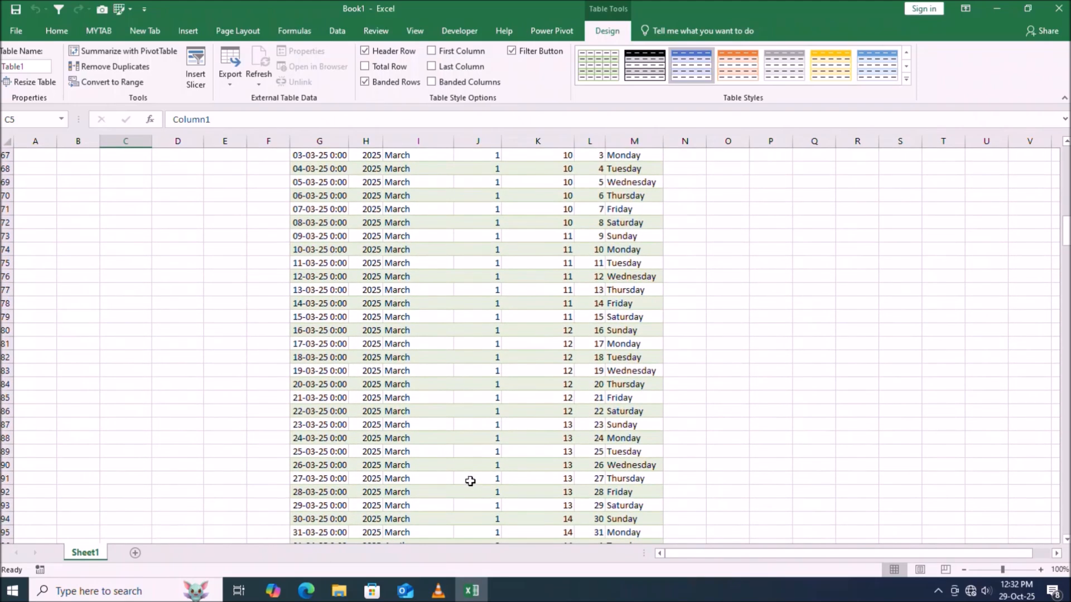
{"action": "scroll", "coordinate": [469, 479], "scroll_direction": "up", "scroll_amount": 20}
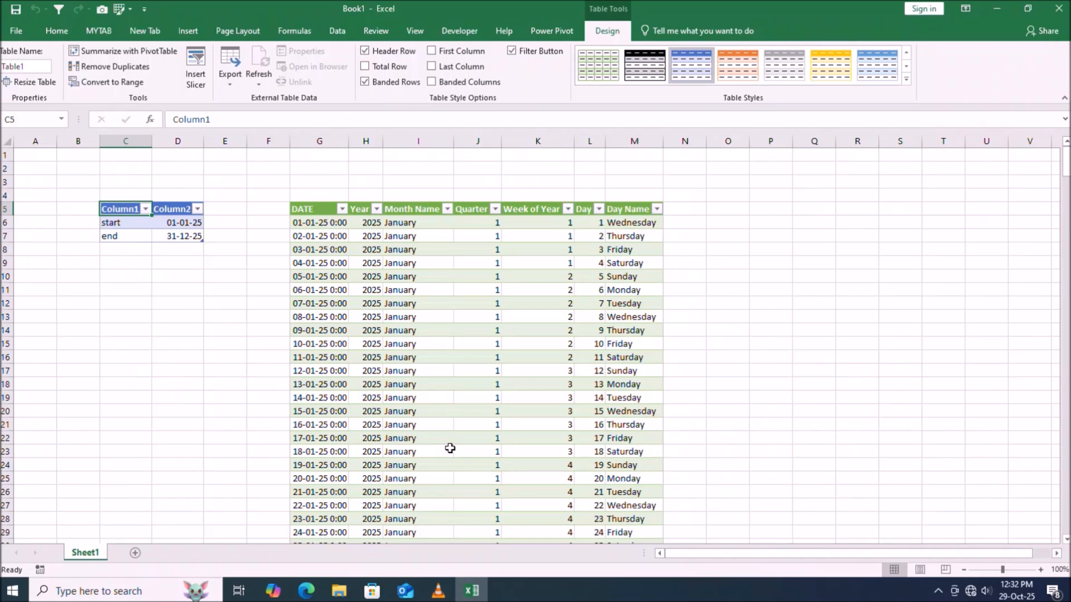
{"action": "left_click", "coordinate": [321, 136]}
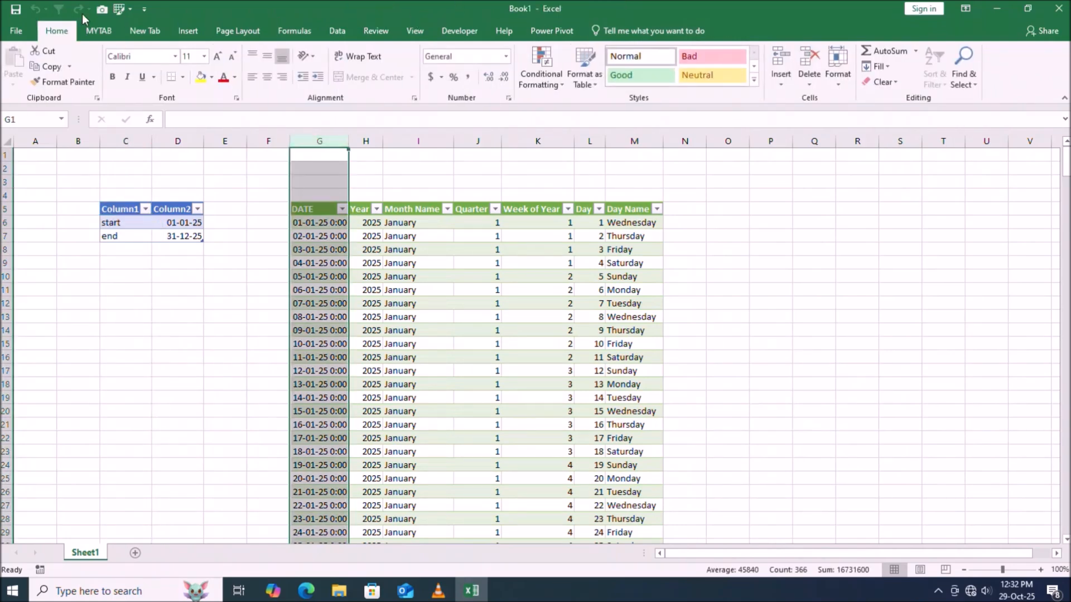
{"action": "left_click", "coordinate": [506, 56]}
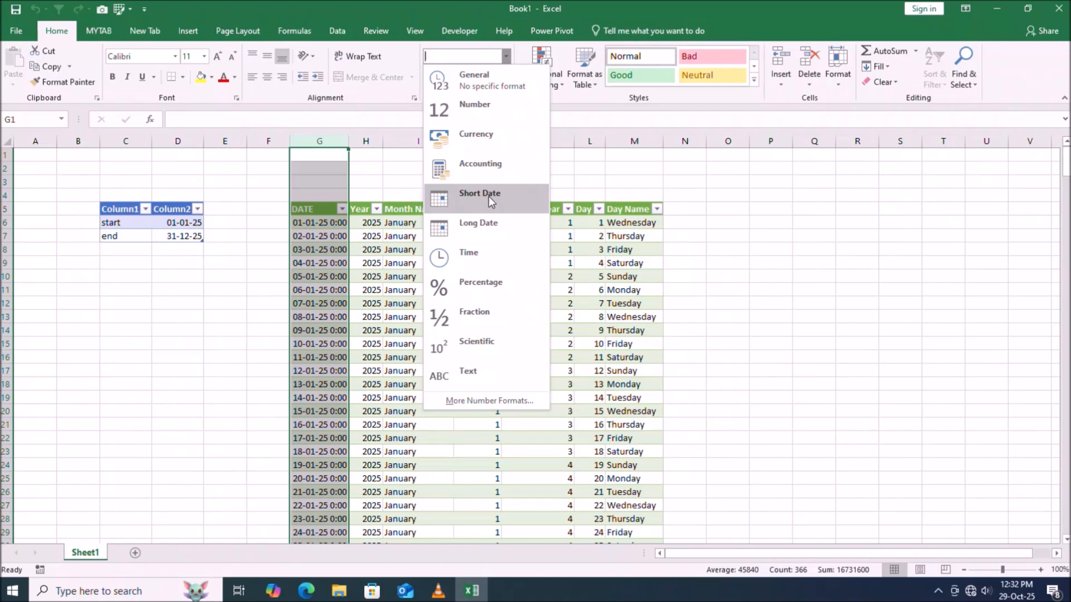
{"action": "left_click", "coordinate": [488, 196]}
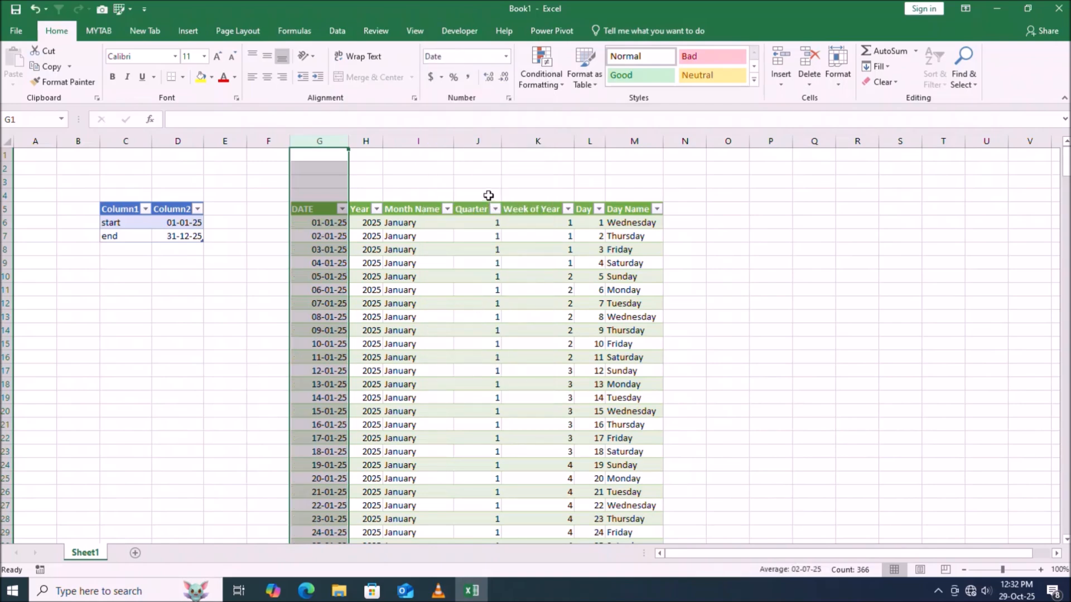
{"action": "left_click", "coordinate": [431, 167]}
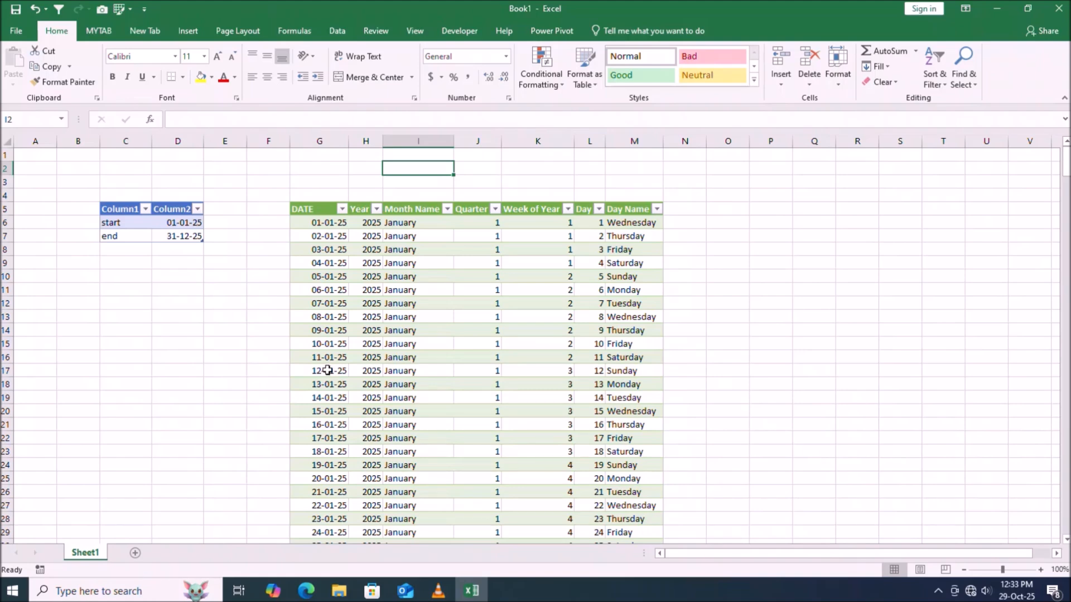
Set the start date in D6 to 01/01/24 and the end date in D7 to 31/12/24.
{"action": "scroll", "coordinate": [383, 343], "scroll_direction": "down", "scroll_amount": 2}
{"action": "scroll", "coordinate": [383, 346], "scroll_direction": "up", "scroll_amount": 2}
{"action": "left_click", "coordinate": [173, 221]}
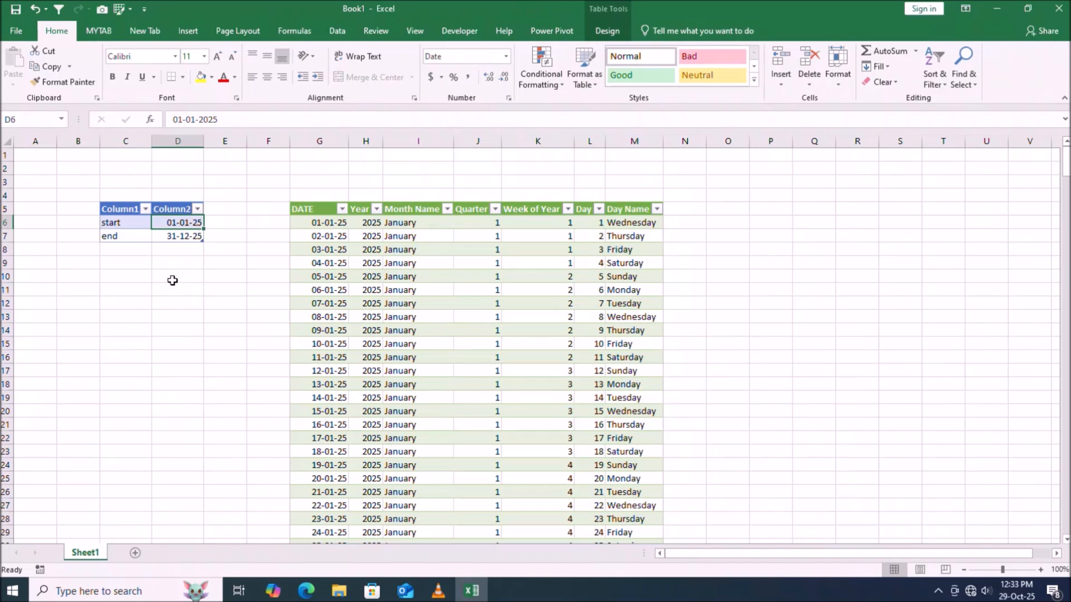
{"action": "key", "text": "F2"}
{"action": "type", "text": "01/01/24"}
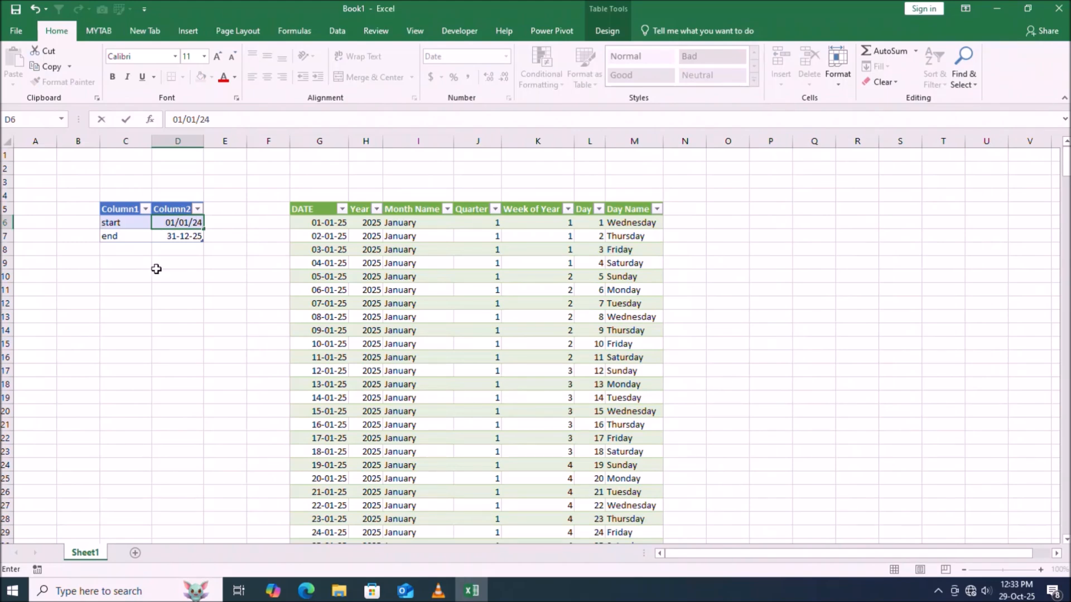
{"action": "key", "text": "Return"}
{"action": "key", "text": "F2"}
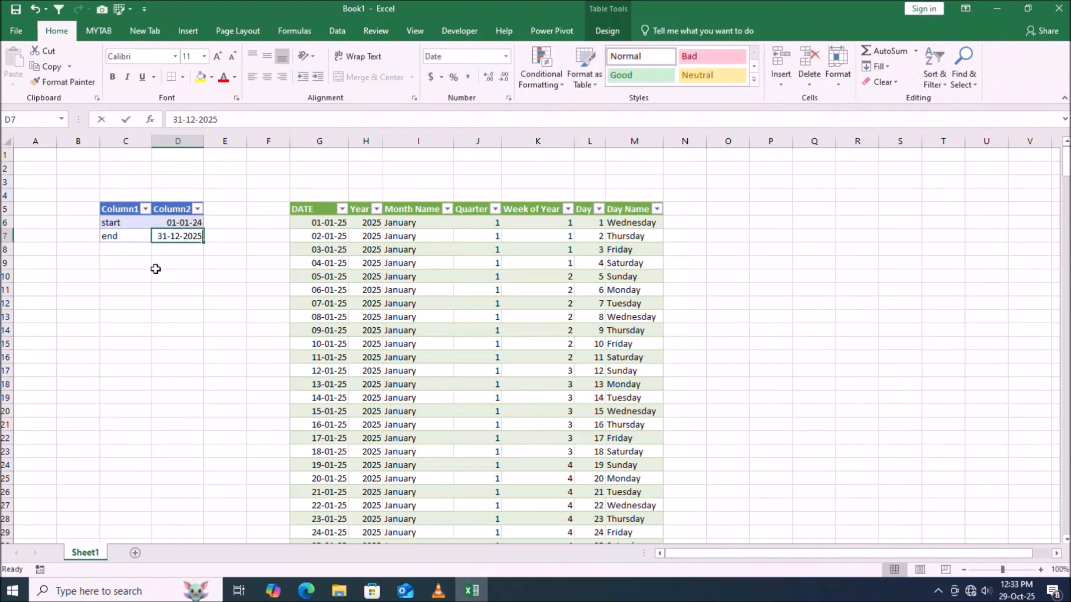
{"action": "type", "text": "31"}
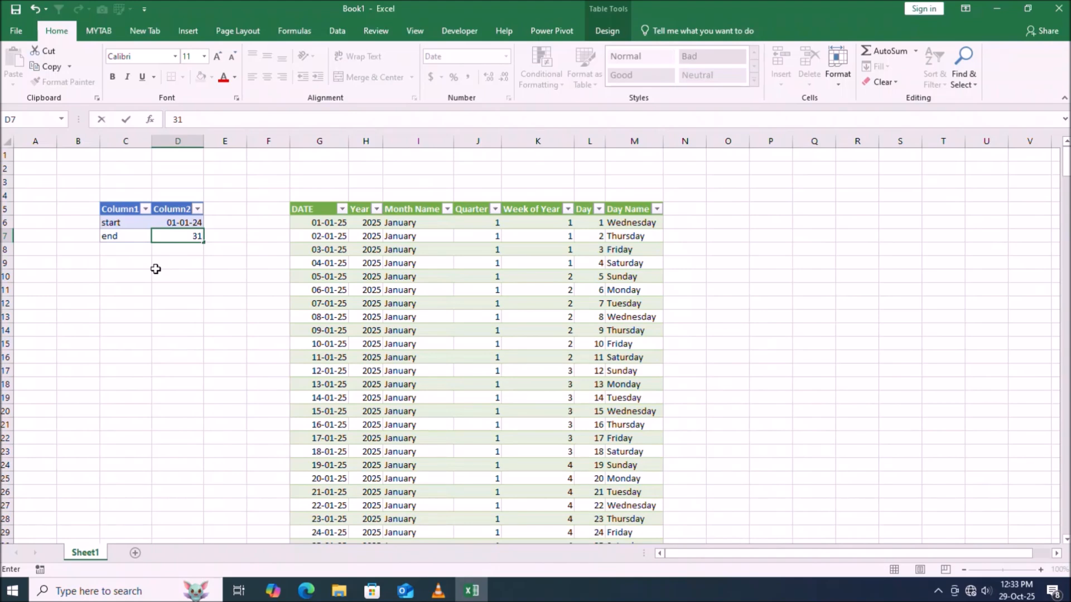
{"action": "type", "text": "/12/24"}
{"action": "key", "text": "Return"}
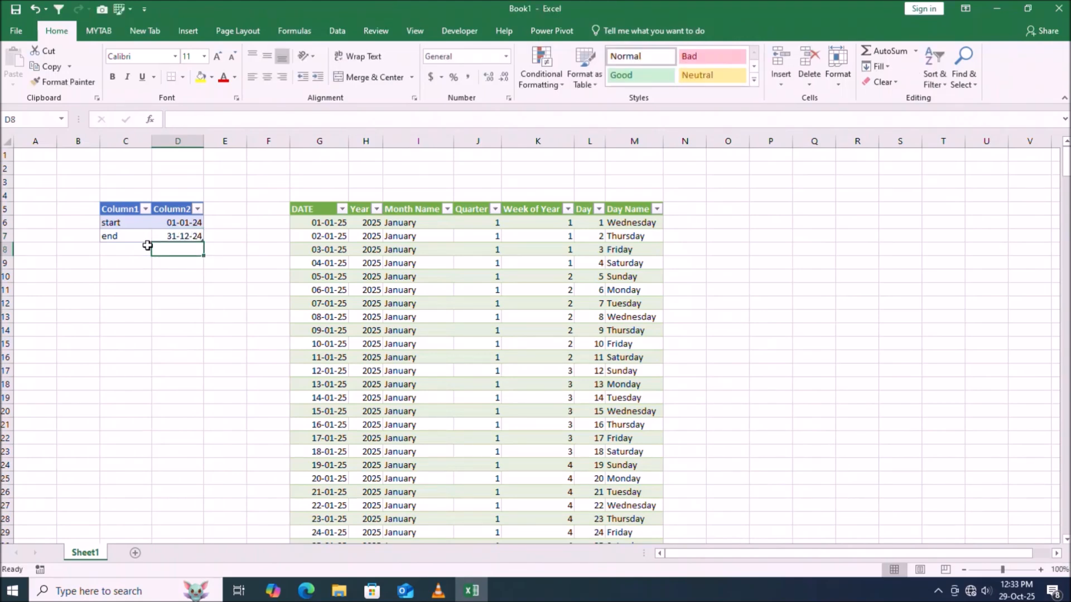
Refresh all queries so the calendar table uses the new start and end dates.
{"action": "left_click", "coordinate": [337, 30]}
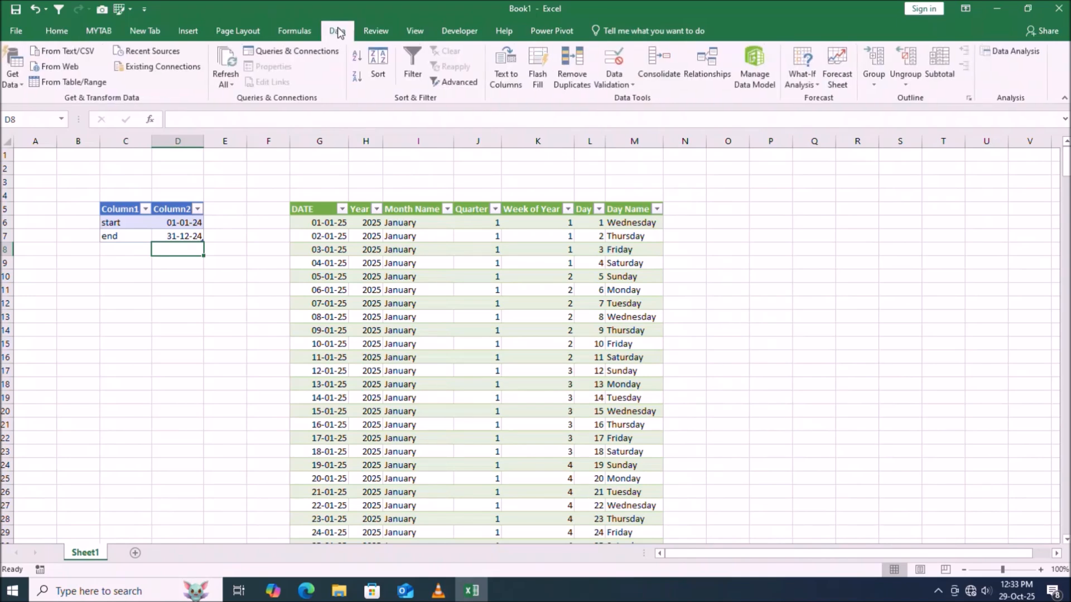
{"action": "left_click", "coordinate": [226, 82]}
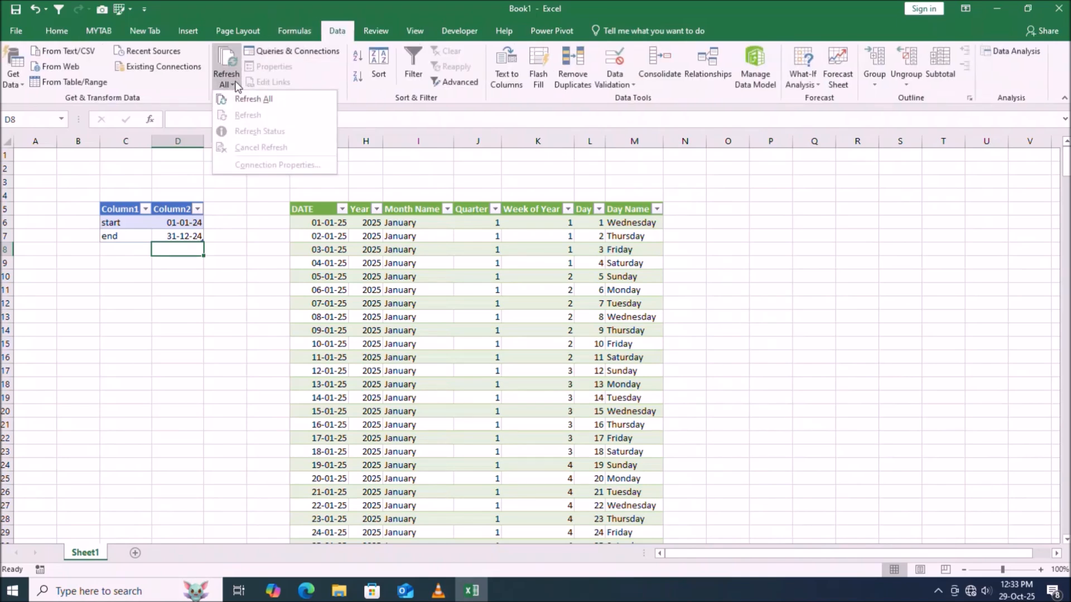
{"action": "left_click", "coordinate": [241, 101]}
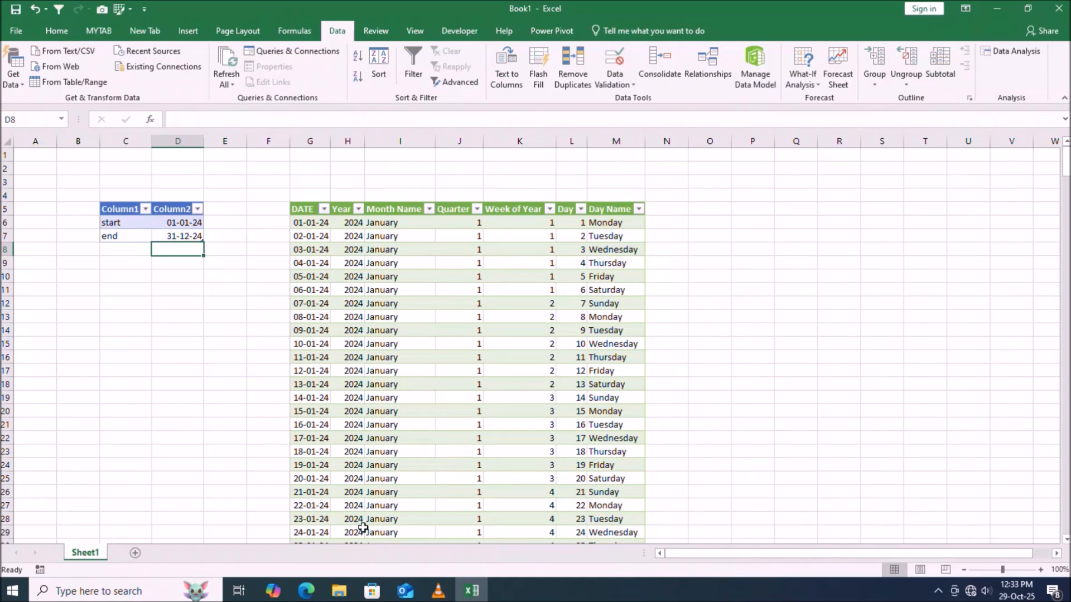
{"action": "scroll", "coordinate": [317, 344], "scroll_direction": "down", "scroll_amount": 2}
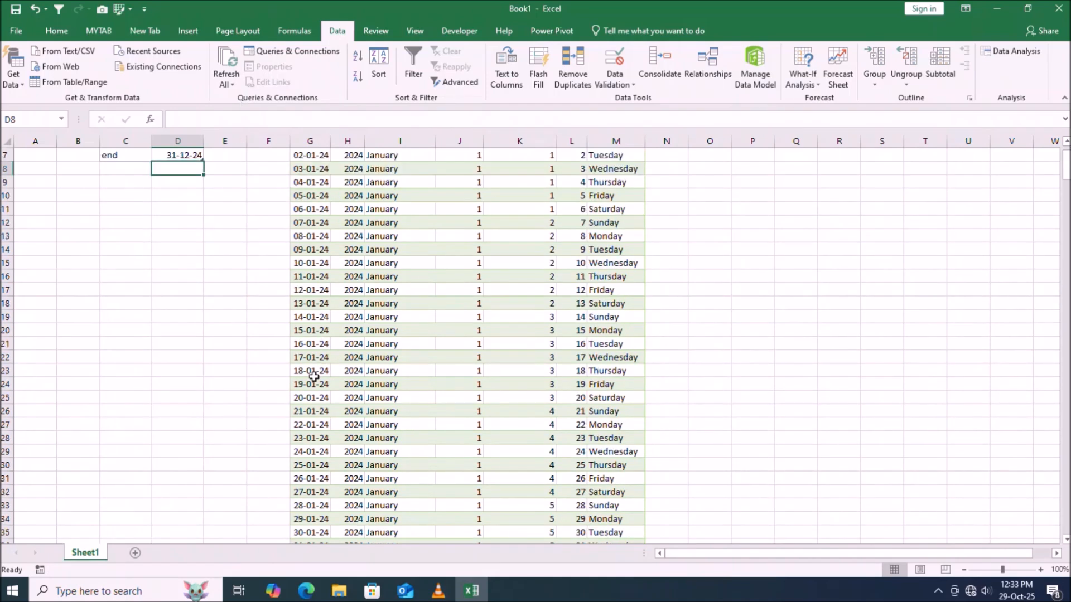
Set the end date in D7 to 31/12/25 and refresh all queries so the calendar table uses it.
{"action": "scroll", "coordinate": [314, 390], "scroll_direction": "up", "scroll_amount": 2}
{"action": "left_click_drag", "start_coordinate": [194, 222], "coordinate": [192, 234]}
{"action": "left_click", "coordinate": [190, 237]}
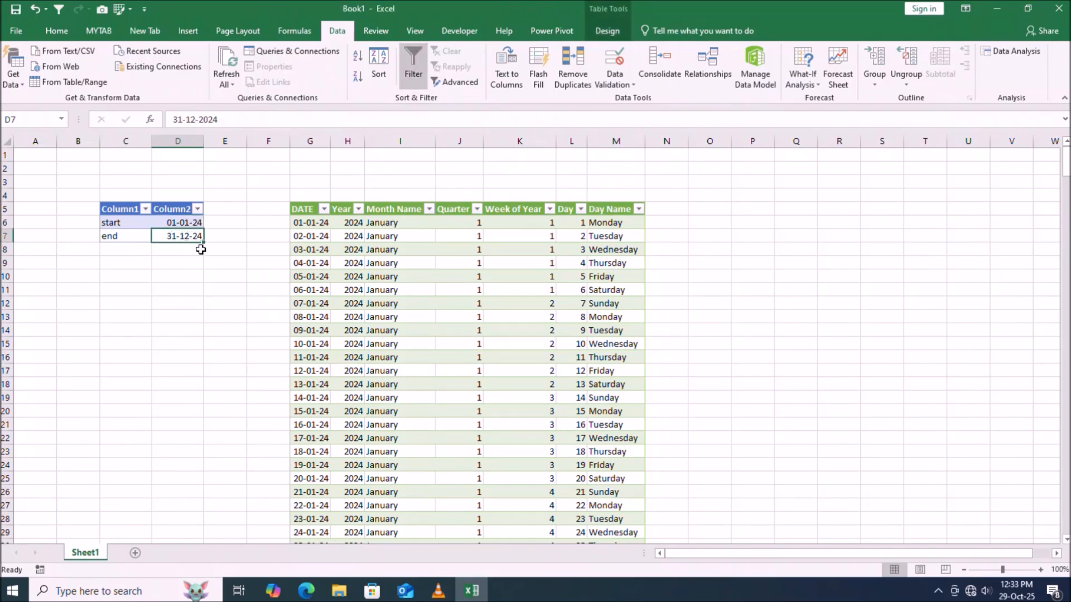
{"action": "key", "text": "F2"}
{"action": "key", "text": "BackSpace"}
{"action": "key", "text": "BackSpace"}
{"action": "key", "text": "BackSpace"}
{"action": "key", "text": "BackSpace"}
{"action": "key", "text": "BackSpace"}
{"action": "key", "text": "BackSpace"}
{"action": "key", "text": "BackSpace"}
{"action": "key", "text": "BackSpace"}
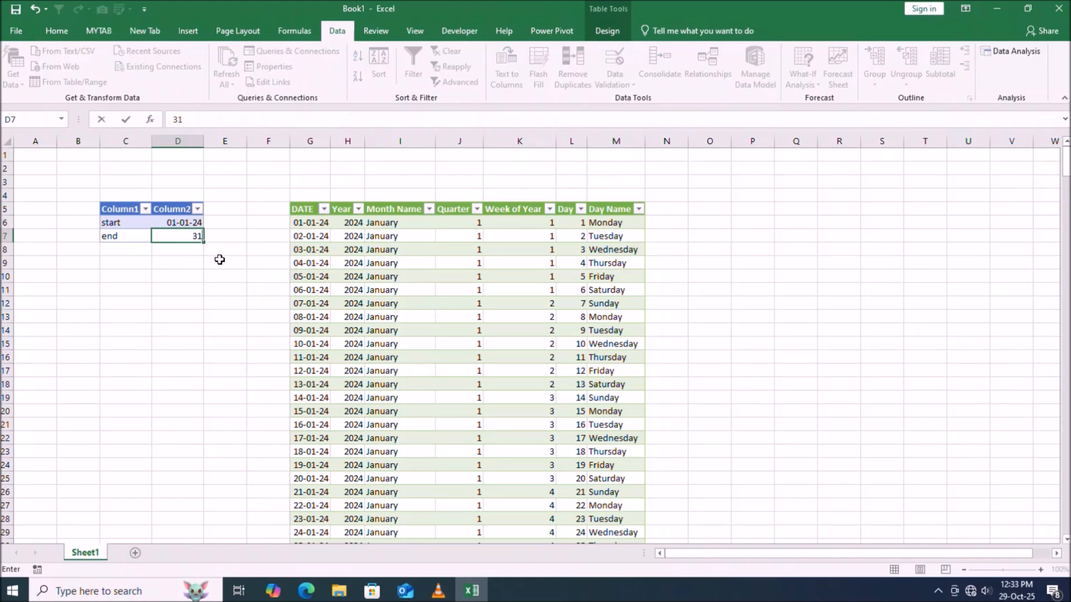
{"action": "type", "text": "/12/25"}
{"action": "key", "text": "Return"}
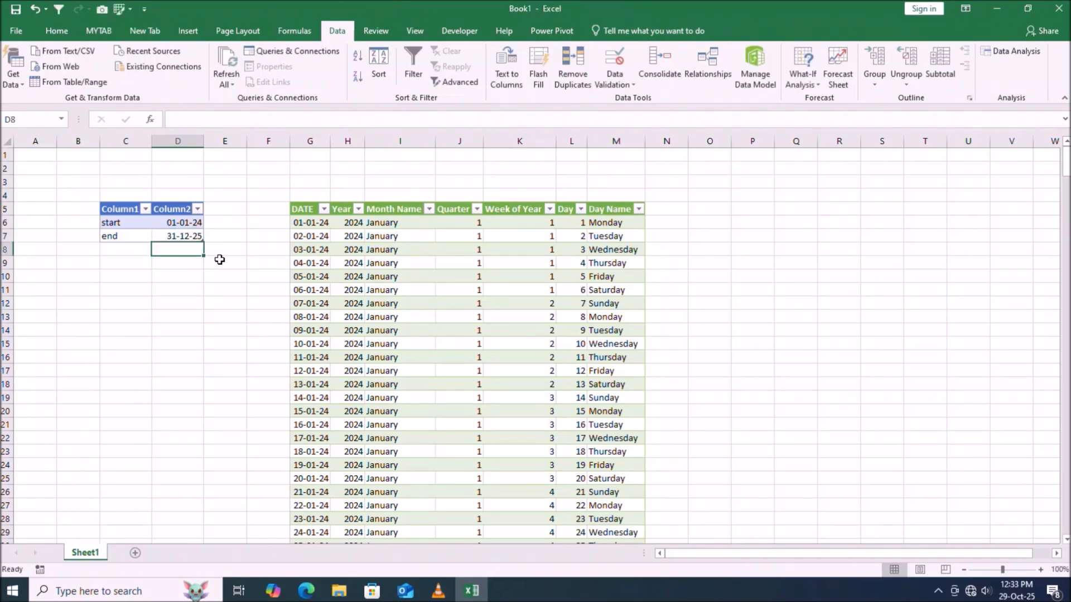
{"action": "left_click", "coordinate": [228, 85]}
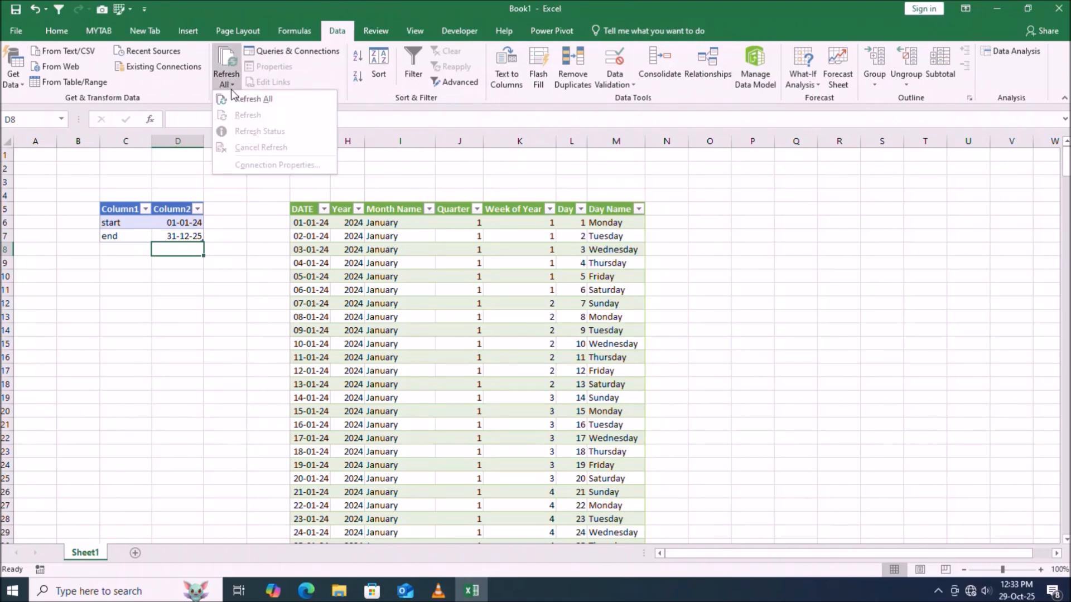
{"action": "left_click", "coordinate": [233, 99]}
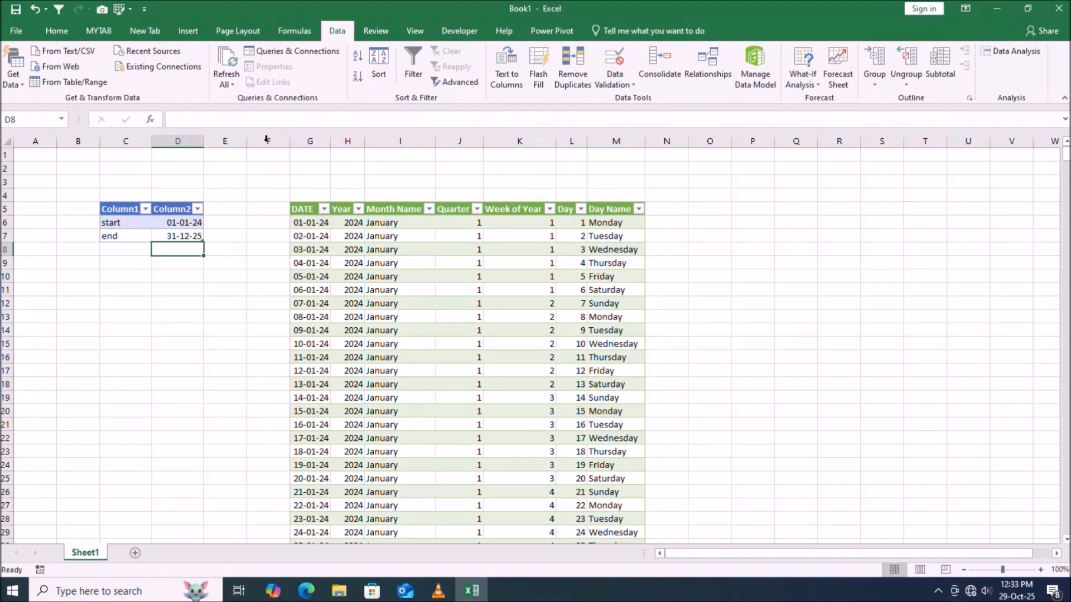
Check the refreshed calendar table's DATE column from its first row in G6 down to its last row and back.
{"action": "left_click", "coordinate": [313, 219]}
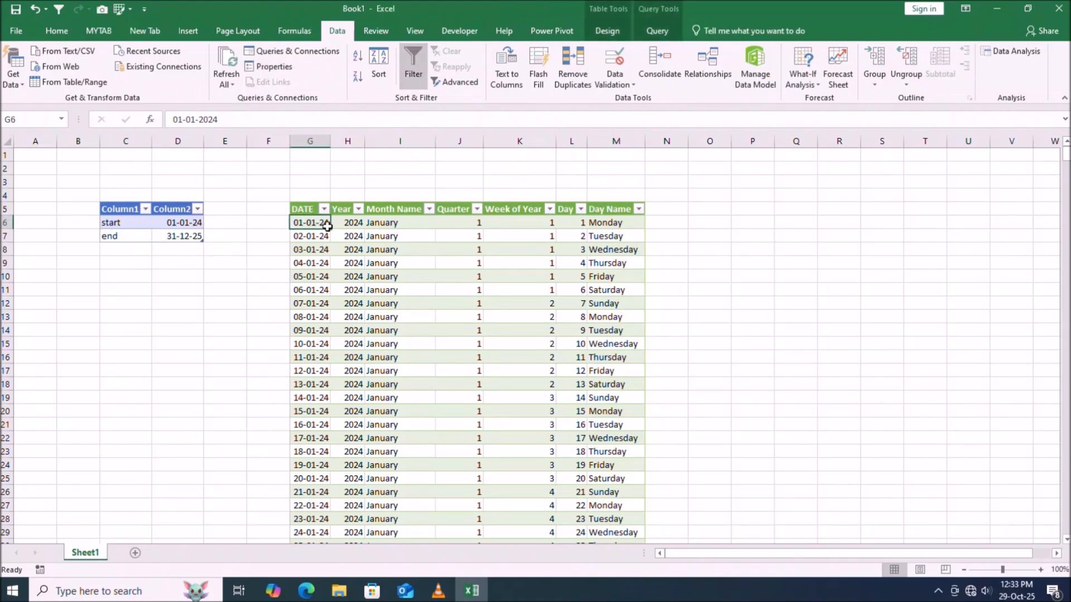
{"action": "key", "text": "ctrl+shift+Down"}
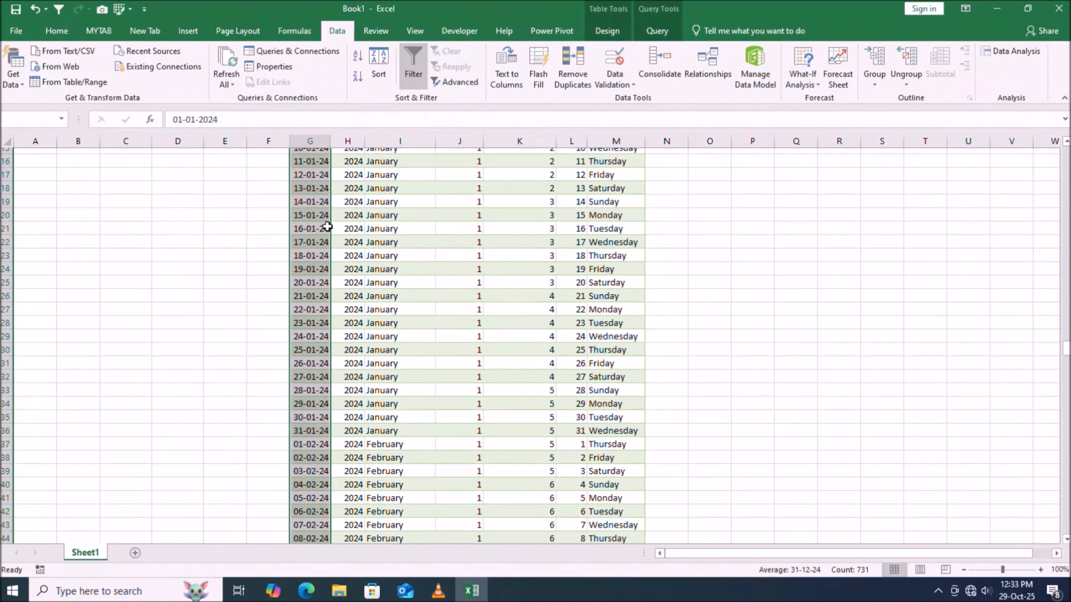
{"action": "scroll", "coordinate": [493, 440], "scroll_direction": "down", "scroll_amount": 3}
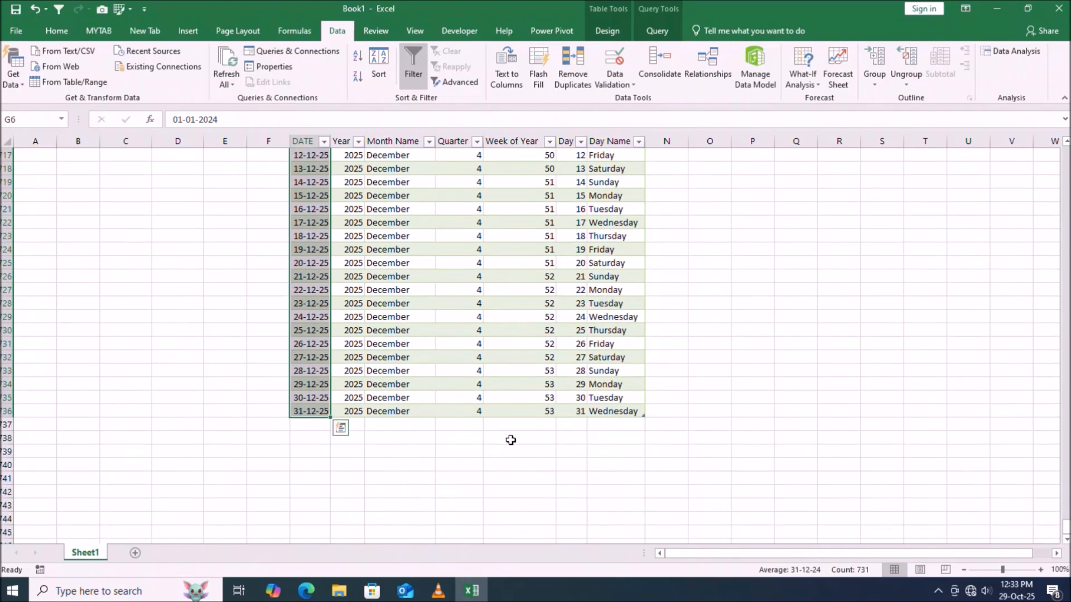
{"action": "left_click", "coordinate": [329, 413]}
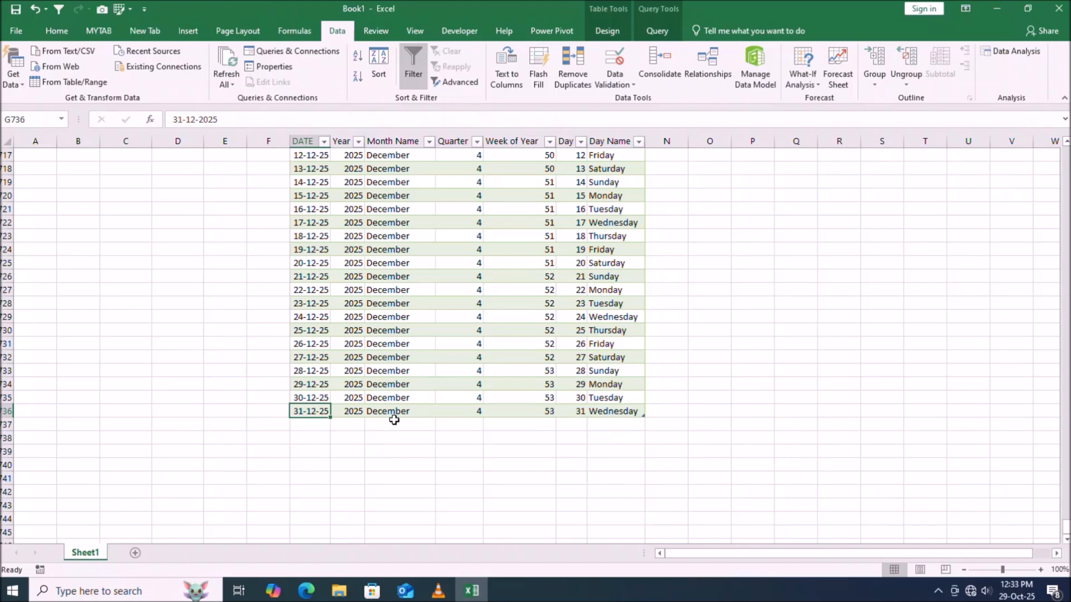
{"action": "key", "text": "ctrl+shift+Up"}
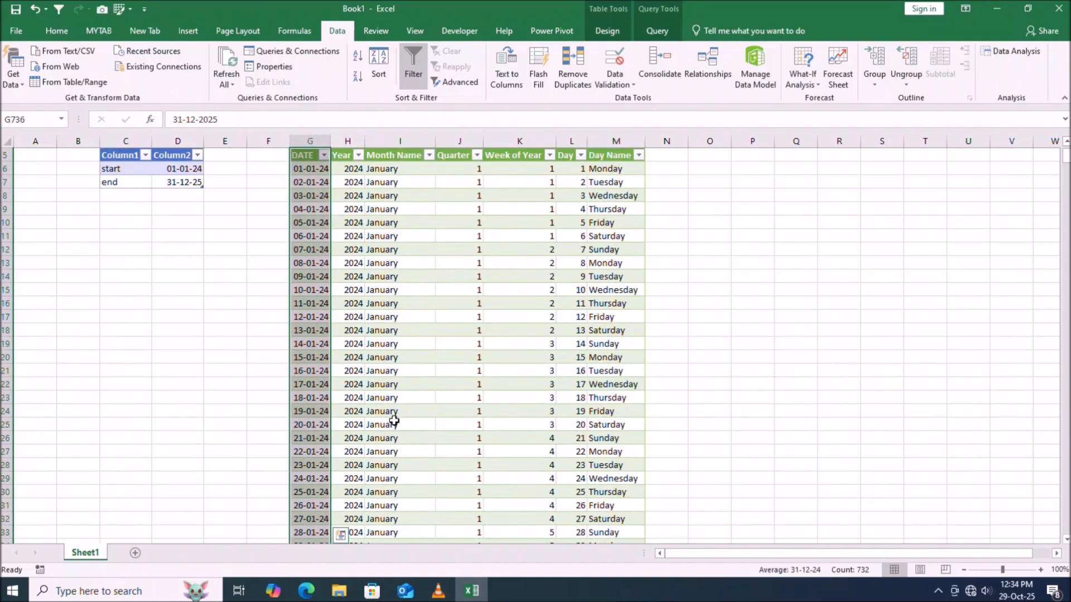
{"action": "left_click", "coordinate": [321, 169]}
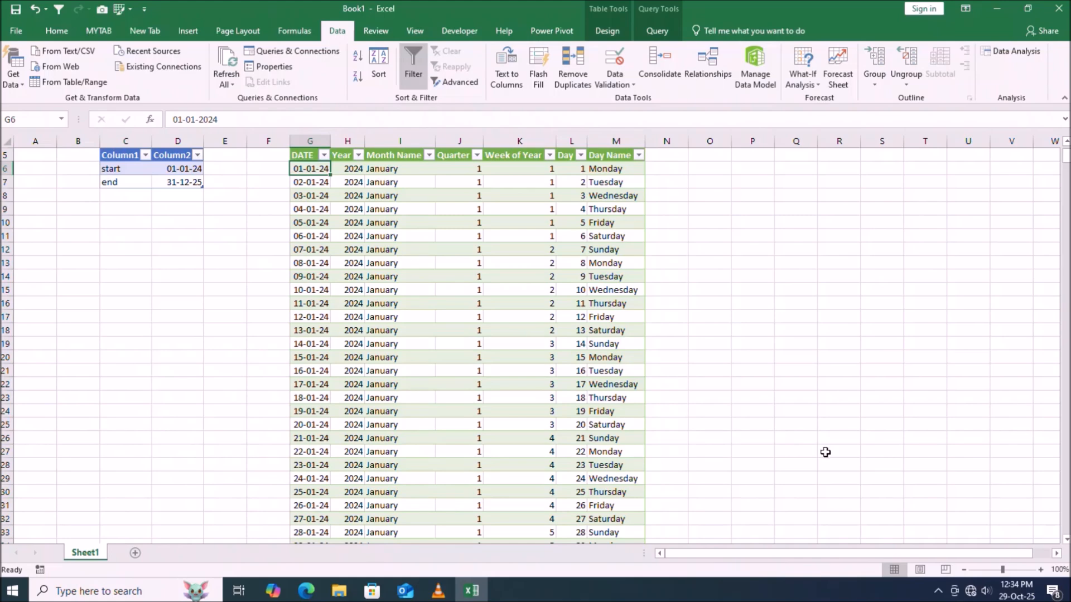
{"action": "scroll", "coordinate": [502, 312], "scroll_direction": "up", "scroll_amount": 2}
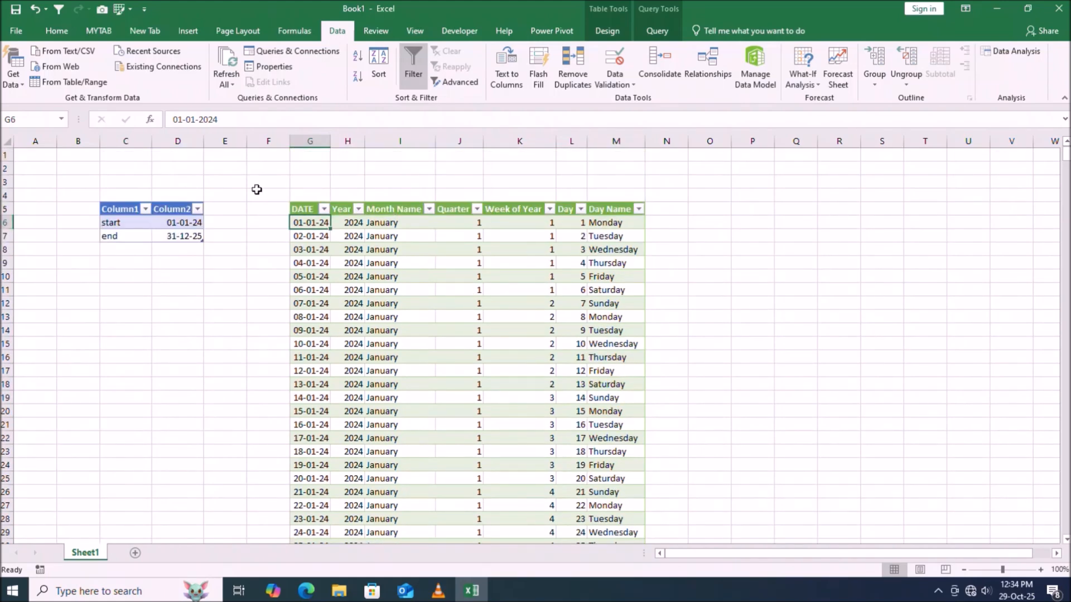